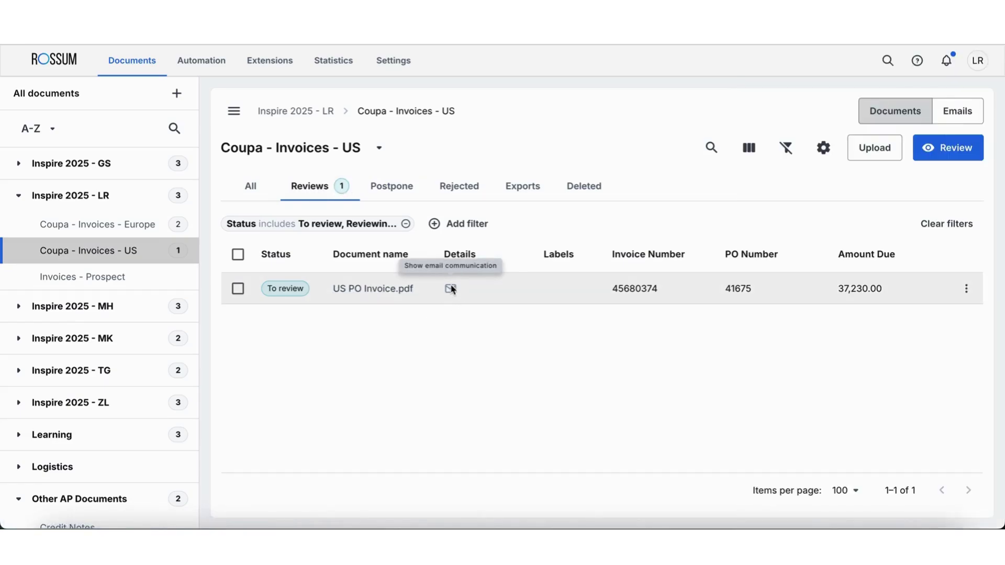
{"action": "left_click", "coordinate": [451, 289]}
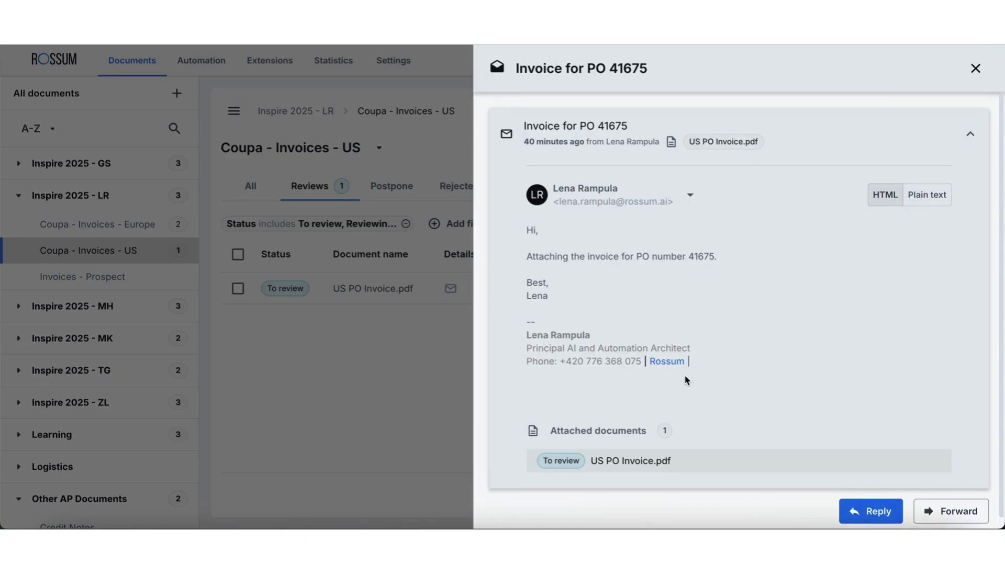
{"action": "key", "text": "Escape"}
{"action": "scroll", "coordinate": [684, 293], "scroll_direction": "right", "scroll_amount": 3}
{"action": "scroll", "coordinate": [711, 296], "scroll_direction": "right", "scroll_amount": 2}
{"action": "scroll", "coordinate": [715, 296], "scroll_direction": "right", "scroll_amount": 2}
{"action": "scroll", "coordinate": [714, 295], "scroll_direction": "right", "scroll_amount": 1}
{"action": "scroll", "coordinate": [715, 294], "scroll_direction": "left", "scroll_amount": 1}
{"action": "scroll", "coordinate": [715, 293], "scroll_direction": "left", "scroll_amount": 4}
{"action": "scroll", "coordinate": [715, 292], "scroll_direction": "left", "scroll_amount": 1}
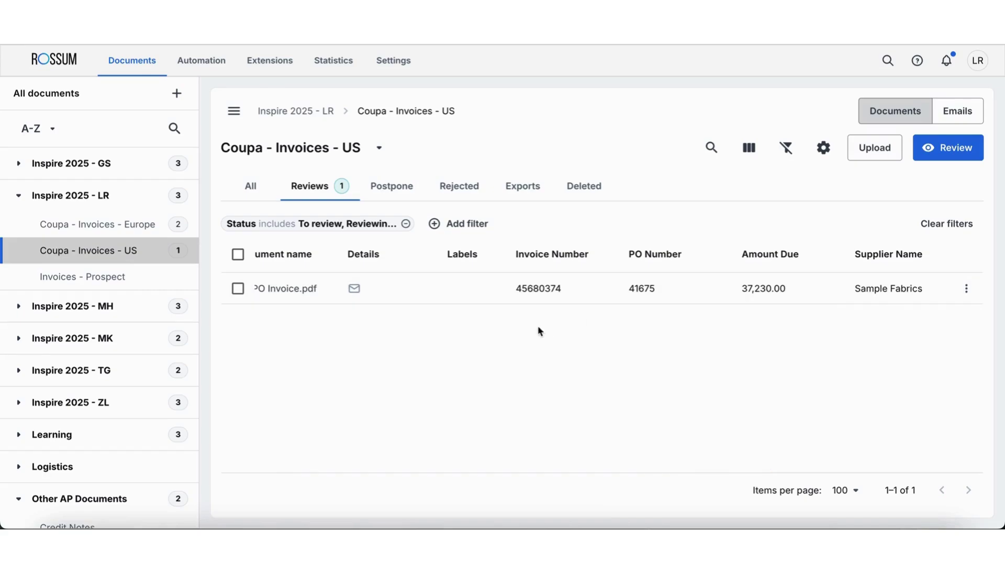
{"action": "scroll", "coordinate": [539, 327], "scroll_direction": "left", "scroll_amount": 4}
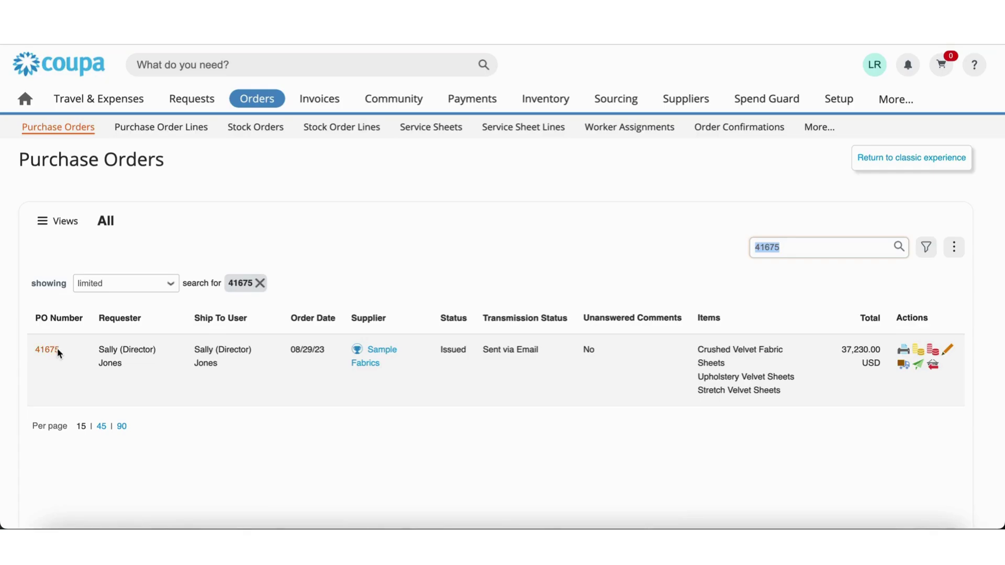
Step: Open purchase order 41675 in Coupa to review its details and line items
{"action": "left_click", "coordinate": [53, 353]}
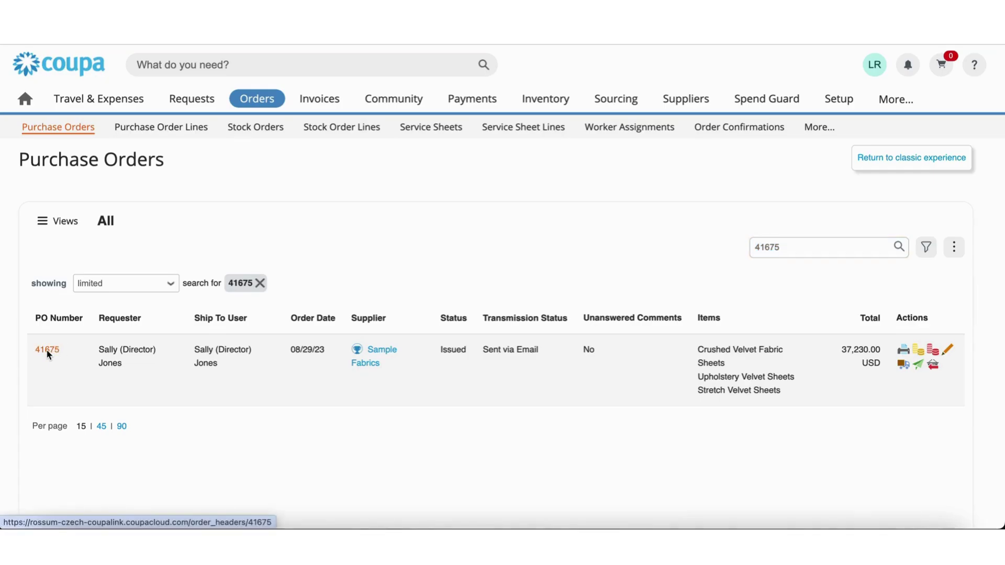
{"action": "left_click", "coordinate": [46, 351]}
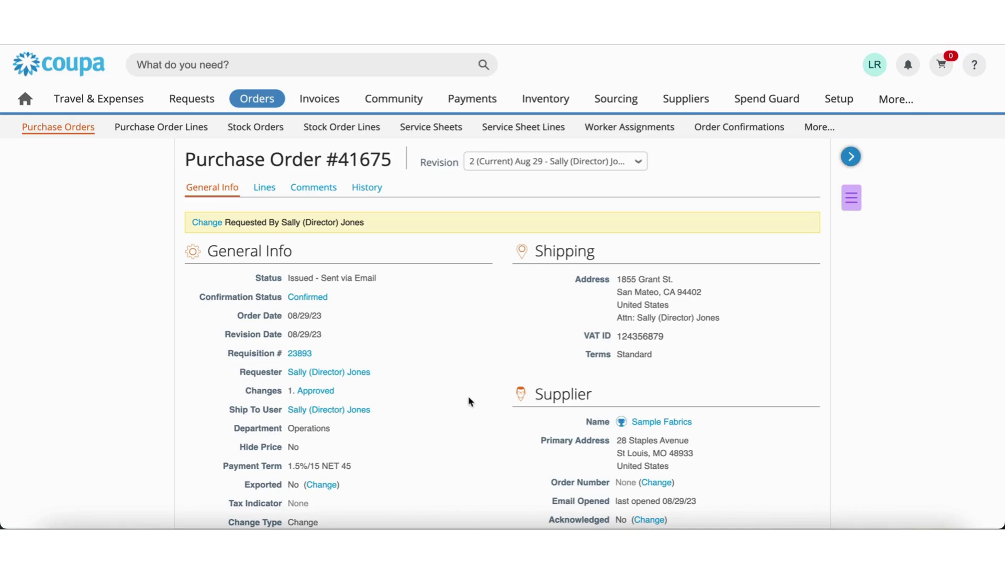
{"action": "scroll", "coordinate": [468, 403], "scroll_direction": "down", "scroll_amount": 3}
{"action": "scroll", "coordinate": [468, 402], "scroll_direction": "down", "scroll_amount": 2}
{"action": "scroll", "coordinate": [468, 403], "scroll_direction": "down", "scroll_amount": 1}
{"action": "scroll", "coordinate": [468, 402], "scroll_direction": "down", "scroll_amount": 1}
{"action": "scroll", "coordinate": [468, 402], "scroll_direction": "down", "scroll_amount": 1}
{"action": "scroll", "coordinate": [469, 402], "scroll_direction": "down", "scroll_amount": 1}
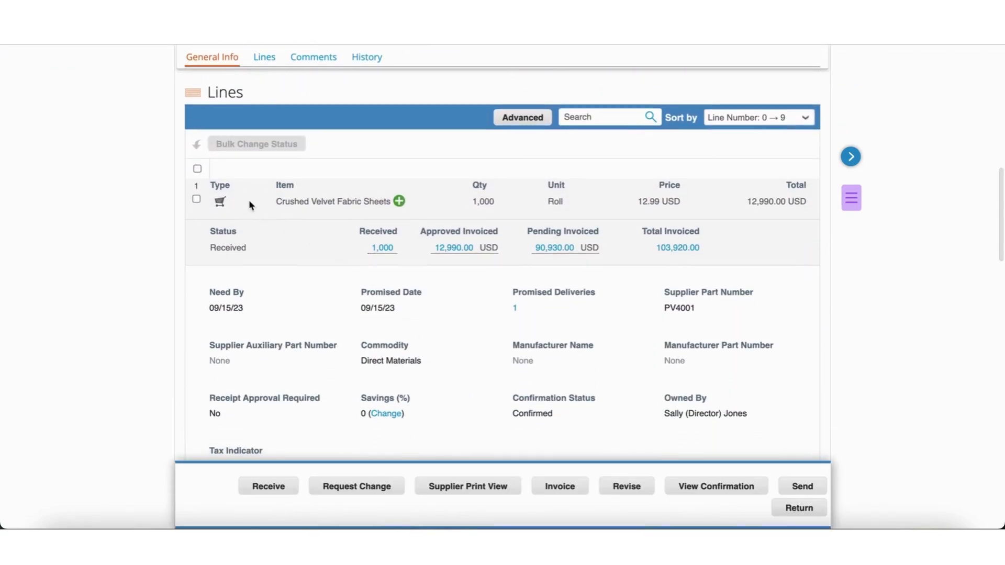
{"action": "scroll", "coordinate": [459, 346], "scroll_direction": "down", "scroll_amount": 1}
{"action": "scroll", "coordinate": [459, 346], "scroll_direction": "down", "scroll_amount": 3}
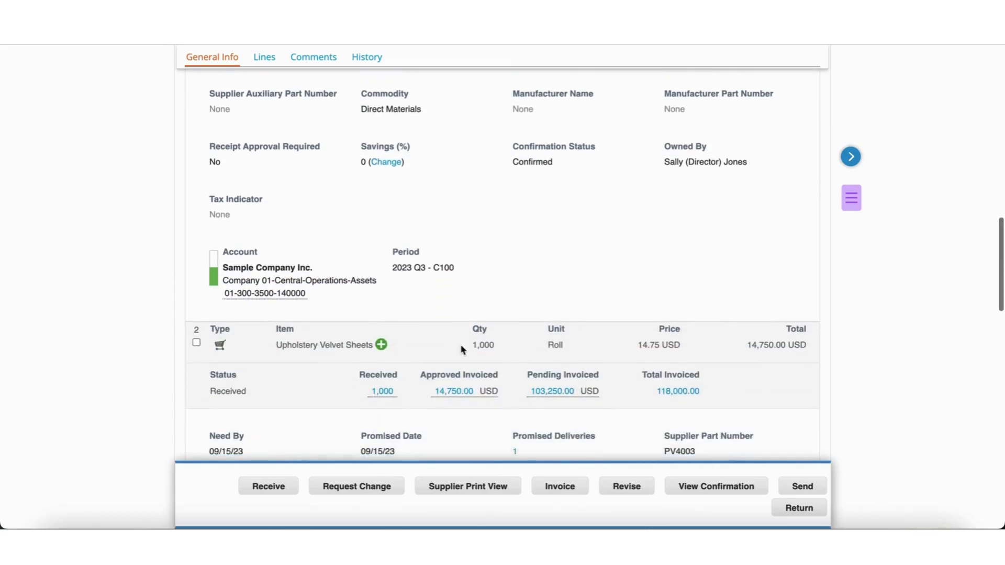
{"action": "scroll", "coordinate": [460, 346], "scroll_direction": "down", "scroll_amount": 2}
{"action": "scroll", "coordinate": [465, 375], "scroll_direction": "down", "scroll_amount": 2}
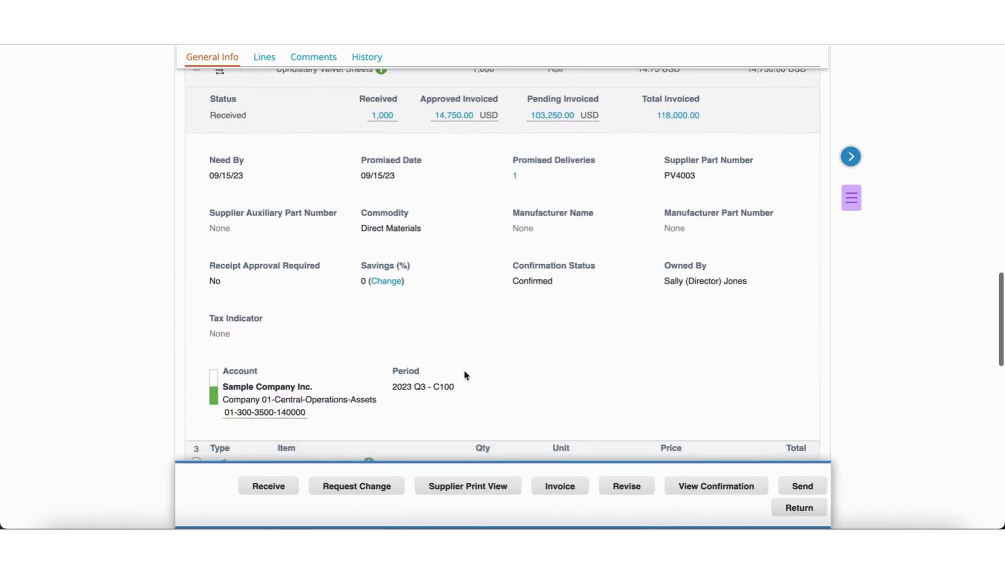
{"action": "scroll", "coordinate": [464, 375], "scroll_direction": "down", "scroll_amount": 2}
{"action": "scroll", "coordinate": [465, 376], "scroll_direction": "down", "scroll_amount": 2}
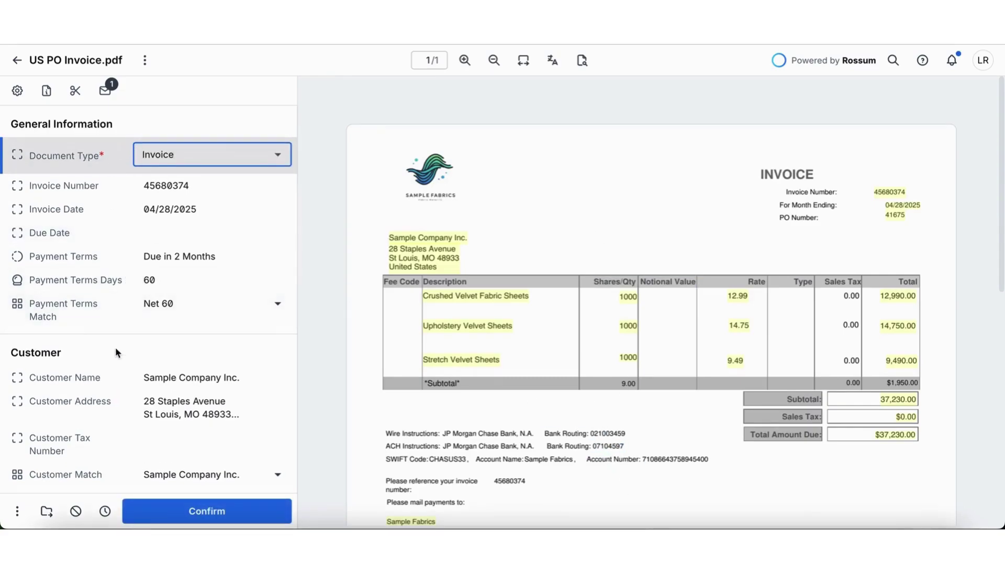
{"action": "scroll", "coordinate": [116, 348], "scroll_direction": "down", "scroll_amount": 3}
{"action": "scroll", "coordinate": [115, 347], "scroll_direction": "down", "scroll_amount": 3}
{"action": "scroll", "coordinate": [115, 353], "scroll_direction": "up", "scroll_amount": 3}
{"action": "scroll", "coordinate": [115, 353], "scroll_direction": "up", "scroll_amount": 3}
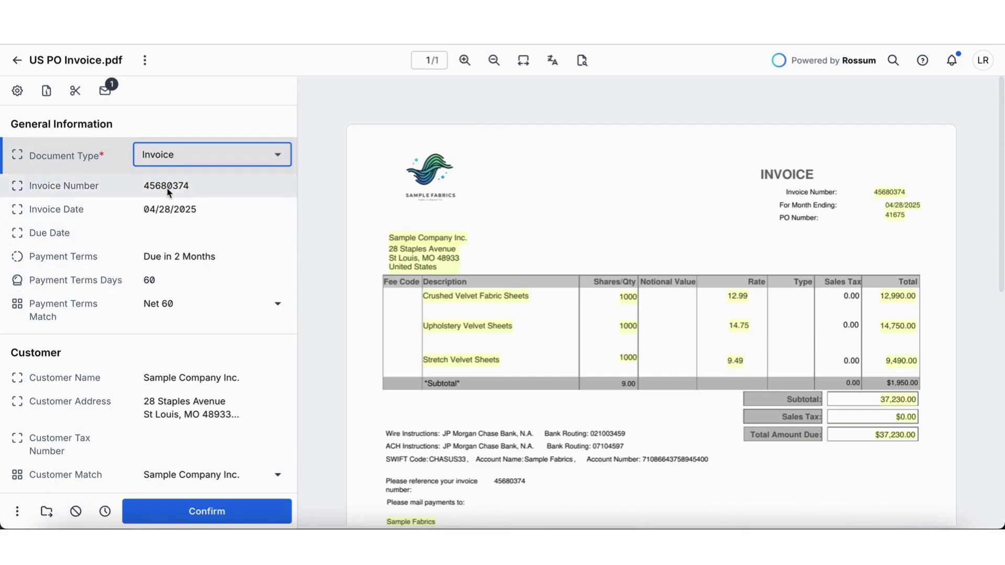
{"action": "left_click", "coordinate": [179, 257]}
{"action": "scroll", "coordinate": [175, 393], "scroll_direction": "down", "scroll_amount": 5}
{"action": "left_click", "coordinate": [175, 381]}
{"action": "scroll", "coordinate": [175, 381], "scroll_direction": "down", "scroll_amount": 2}
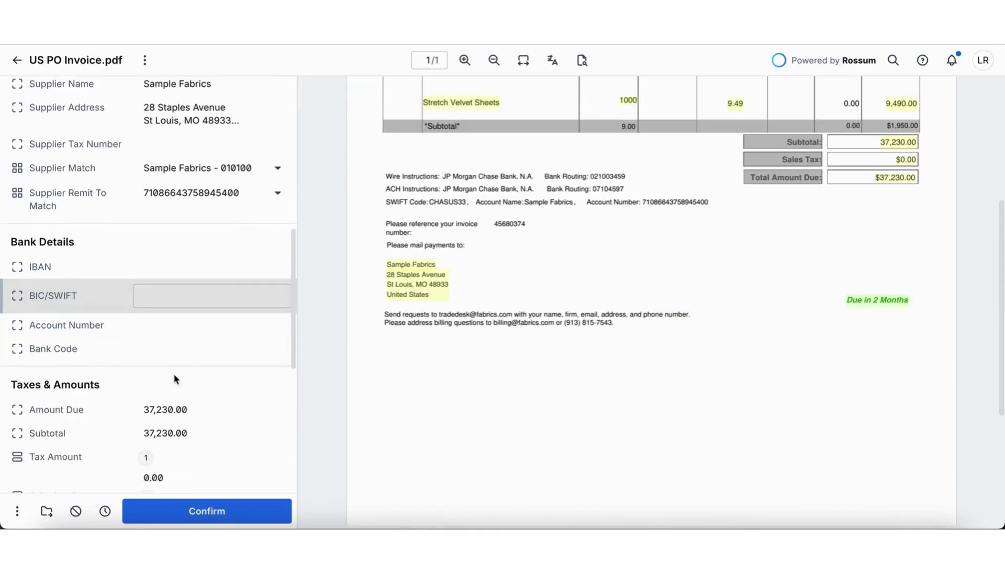
{"action": "scroll", "coordinate": [175, 381], "scroll_direction": "down", "scroll_amount": 2}
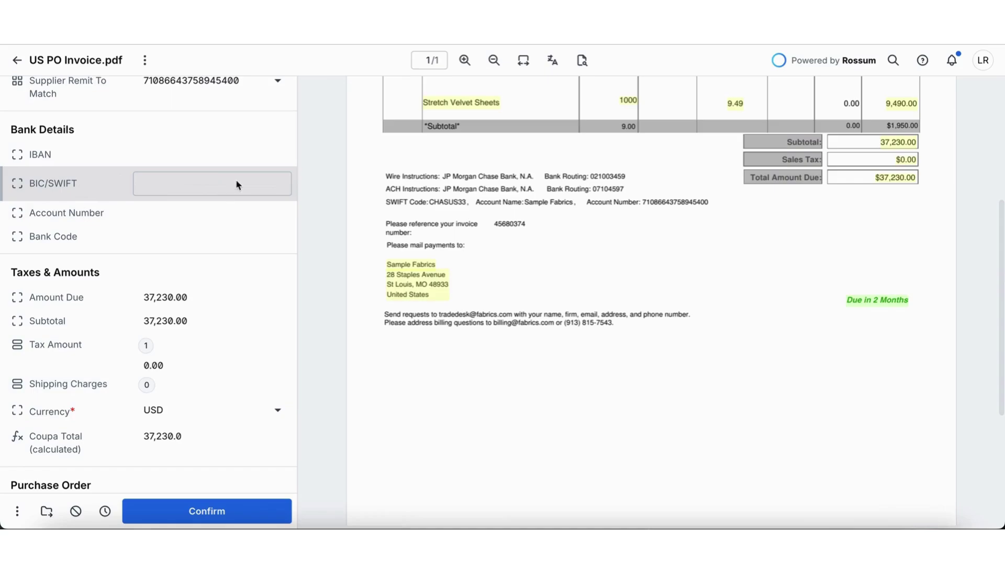
{"action": "left_click", "coordinate": [445, 202]}
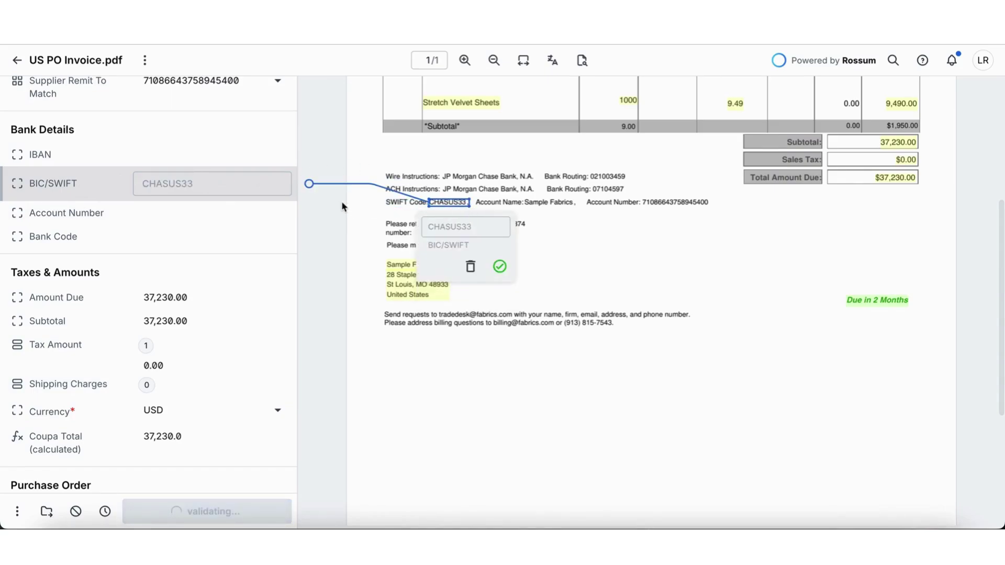
{"action": "left_click", "coordinate": [223, 212]}
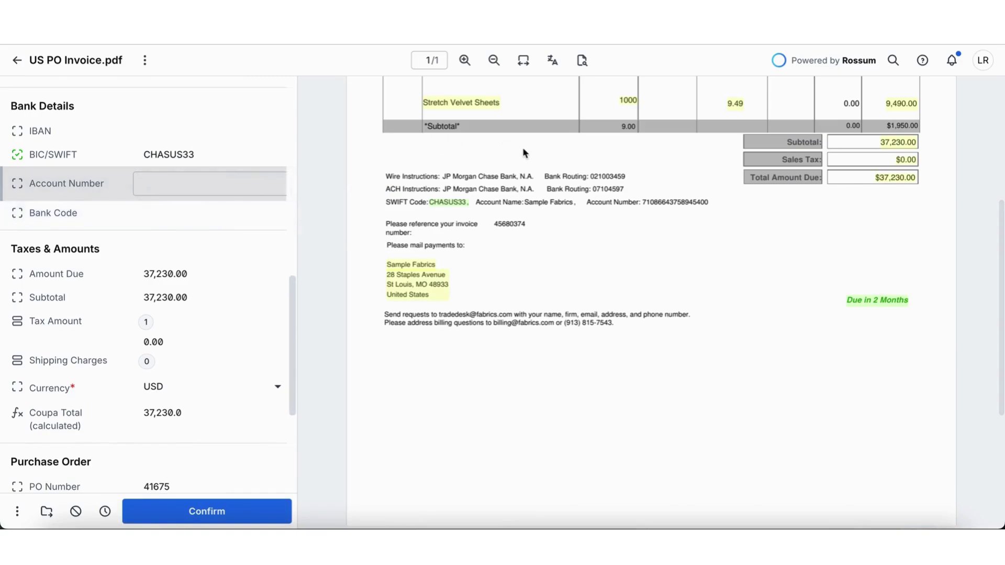
{"action": "left_click", "coordinate": [685, 202]}
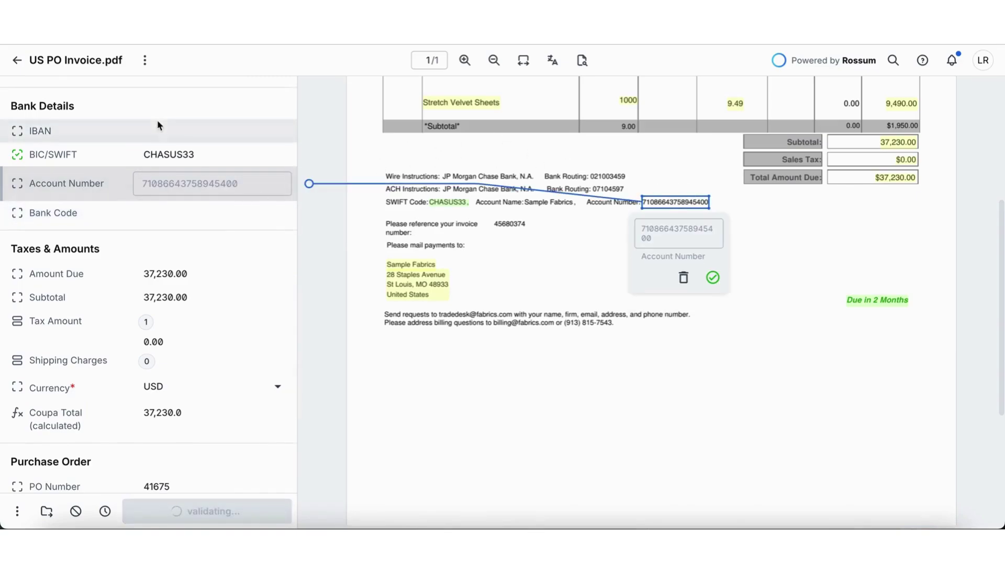
{"action": "scroll", "coordinate": [107, 208], "scroll_direction": "up", "scroll_amount": 1}
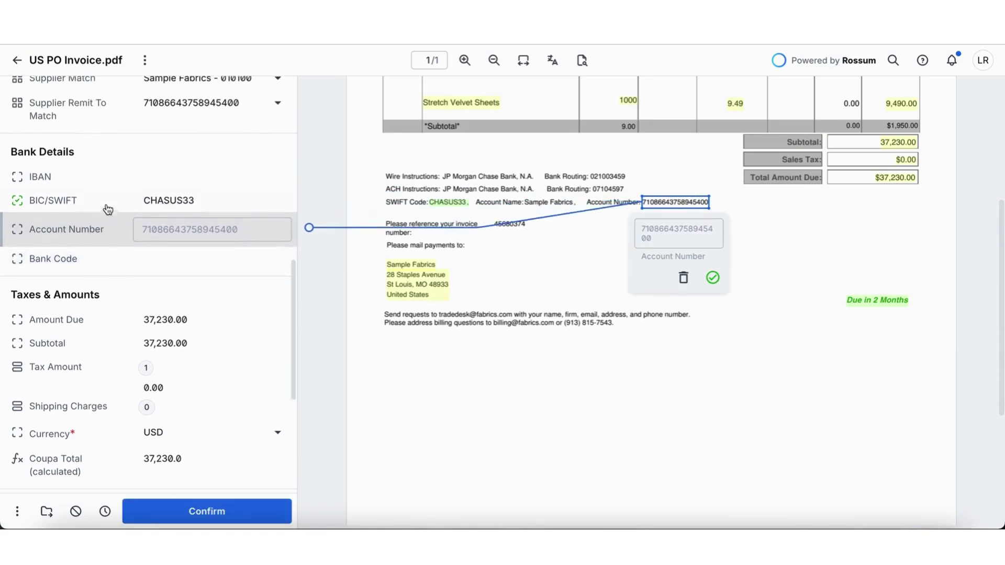
{"action": "scroll", "coordinate": [107, 208], "scroll_direction": "up", "scroll_amount": 3}
{"action": "scroll", "coordinate": [107, 208], "scroll_direction": "up", "scroll_amount": 1}
{"action": "scroll", "coordinate": [107, 208], "scroll_direction": "up", "scroll_amount": 3}
{"action": "scroll", "coordinate": [106, 204], "scroll_direction": "up", "scroll_amount": 3}
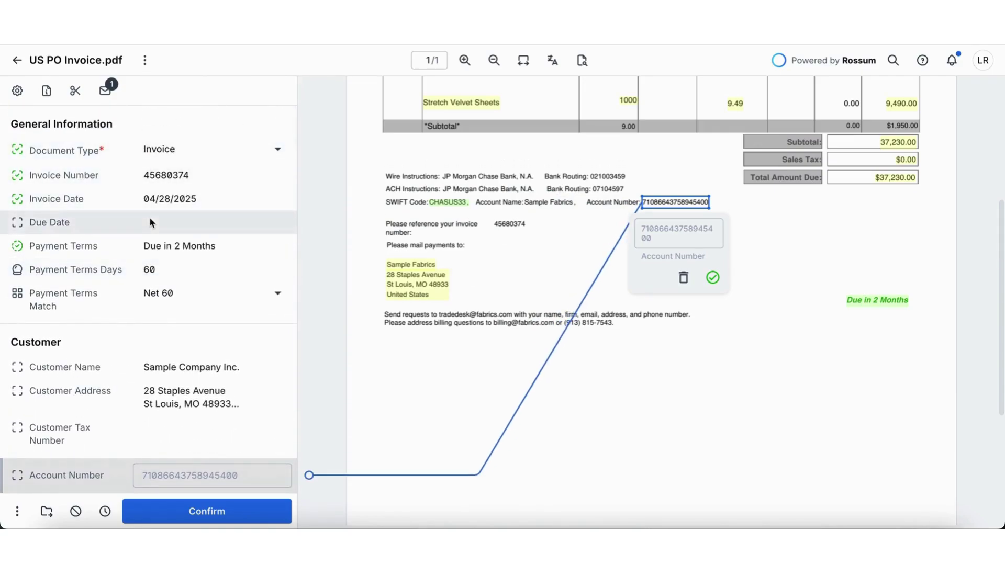
{"action": "left_click", "coordinate": [180, 249]}
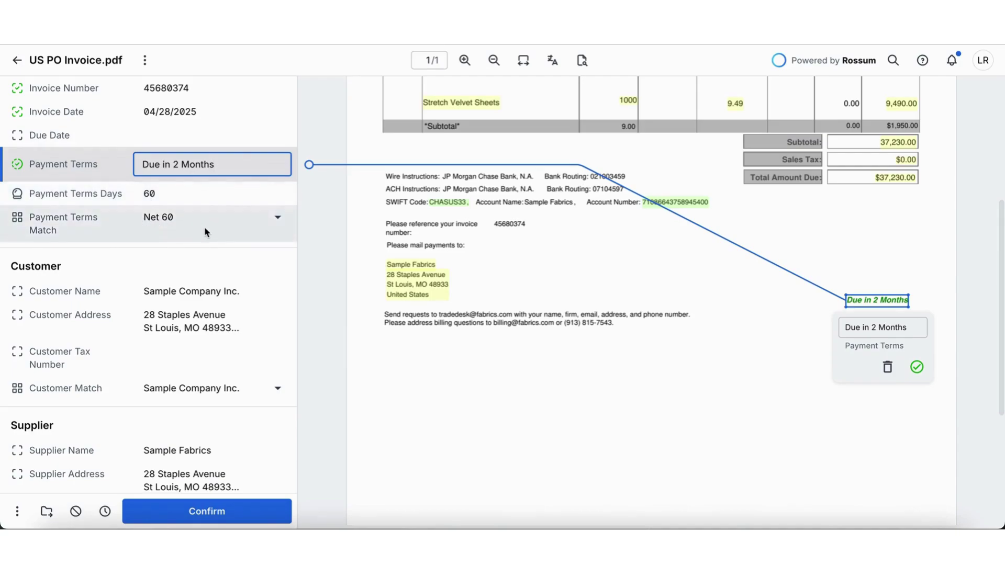
{"action": "key", "text": "Left"}
{"action": "key", "text": "Left"}
{"action": "key", "text": "Left"}
{"action": "key", "text": "Left"}
{"action": "key", "text": "Left"}
{"action": "key", "text": "BackSpace"}
{"action": "type", "text": "1"}
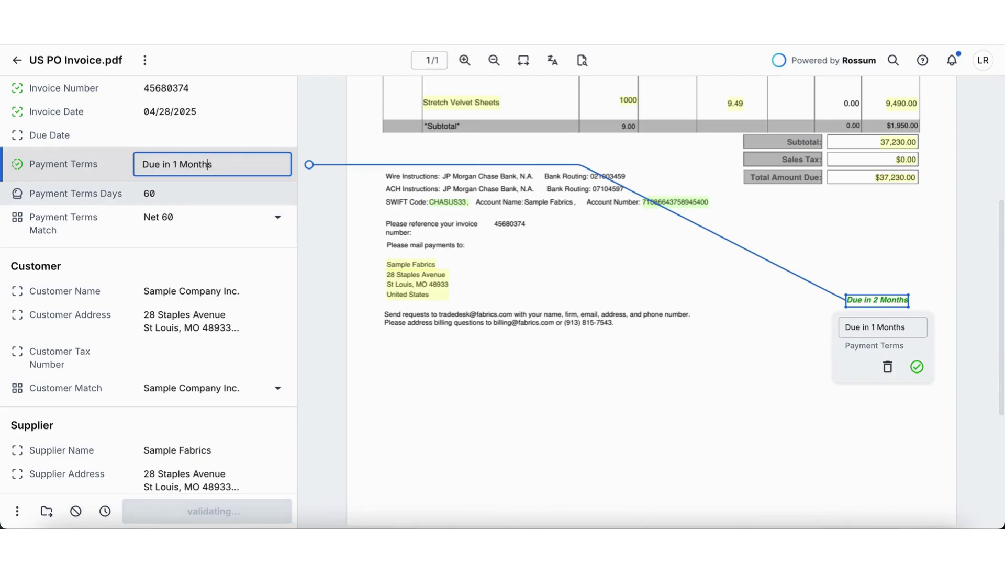
{"action": "key", "text": "Right"}
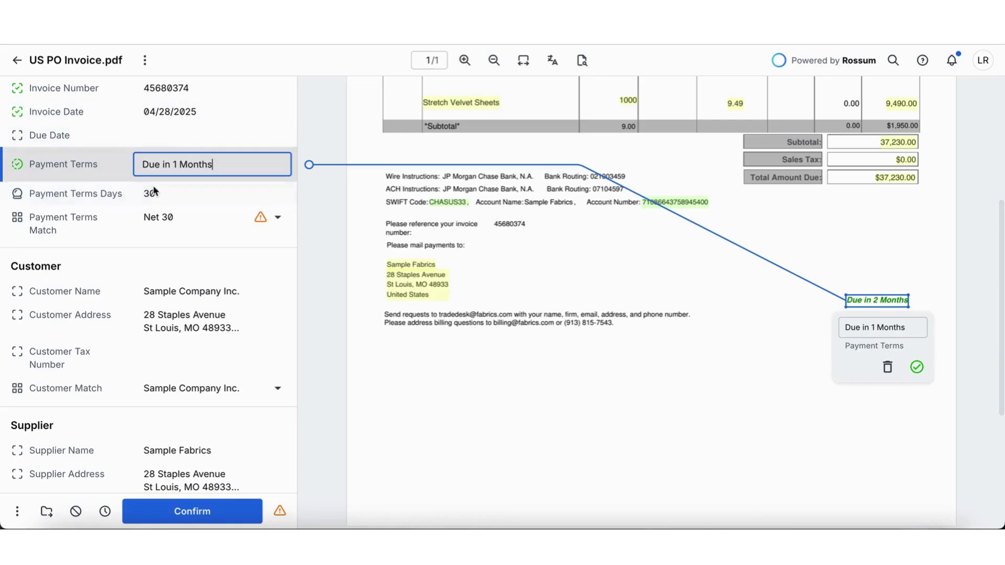
{"action": "left_click", "coordinate": [262, 217]}
{"action": "left_click", "coordinate": [262, 217]}
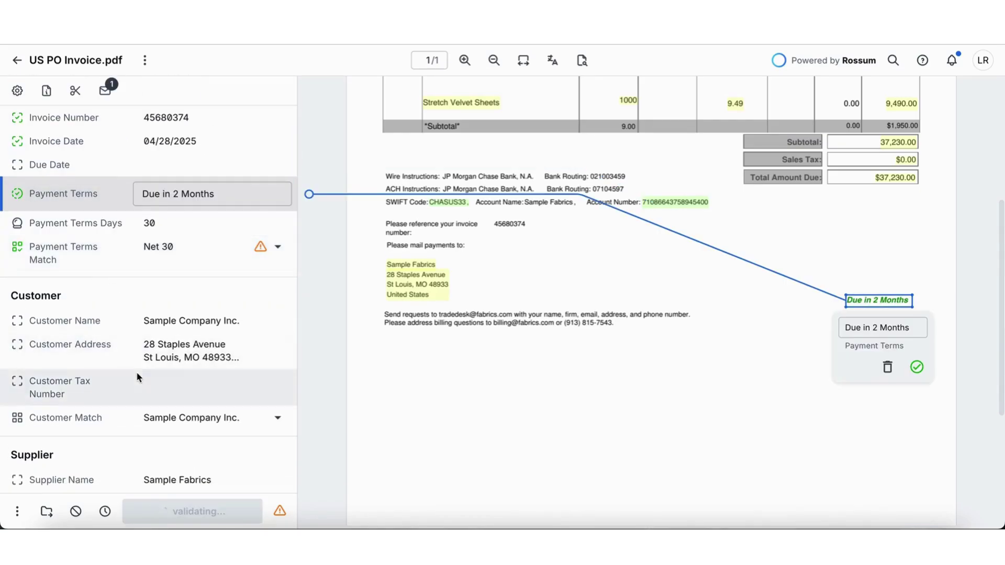
{"action": "scroll", "coordinate": [137, 378], "scroll_direction": "down", "scroll_amount": 1}
{"action": "scroll", "coordinate": [137, 378], "scroll_direction": "down", "scroll_amount": 2}
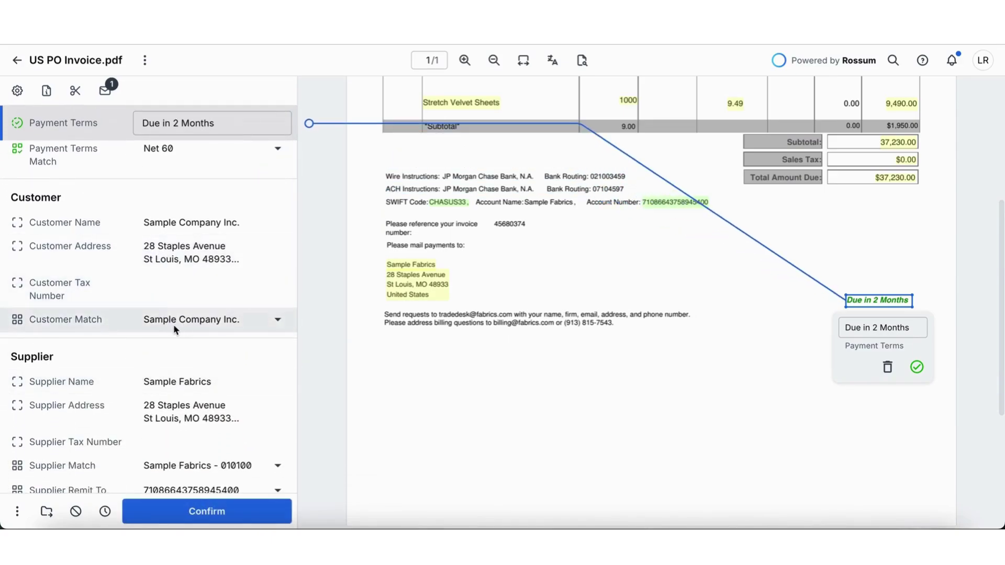
{"action": "scroll", "coordinate": [174, 324], "scroll_direction": "down", "scroll_amount": 3}
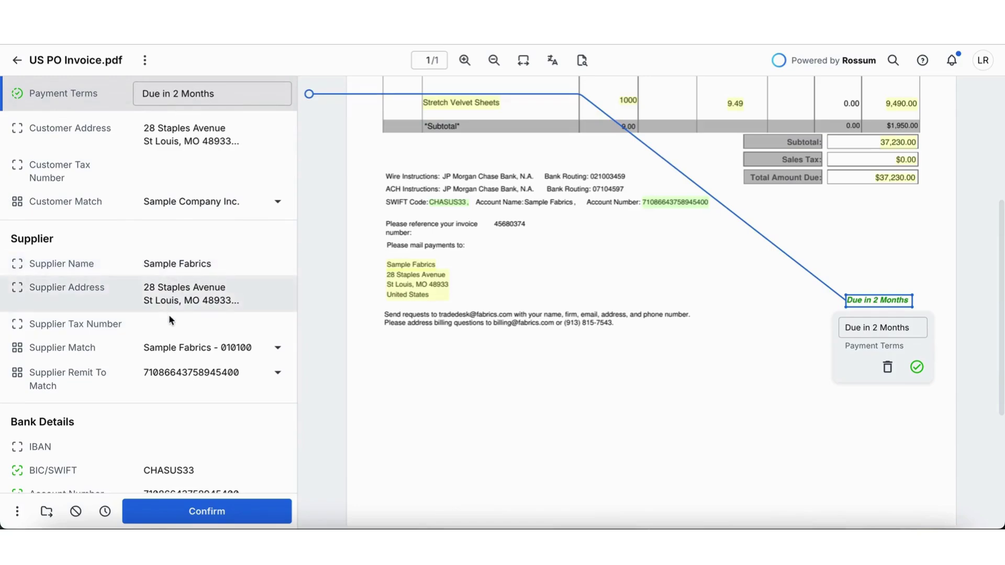
{"action": "scroll", "coordinate": [168, 322], "scroll_direction": "down", "scroll_amount": 2}
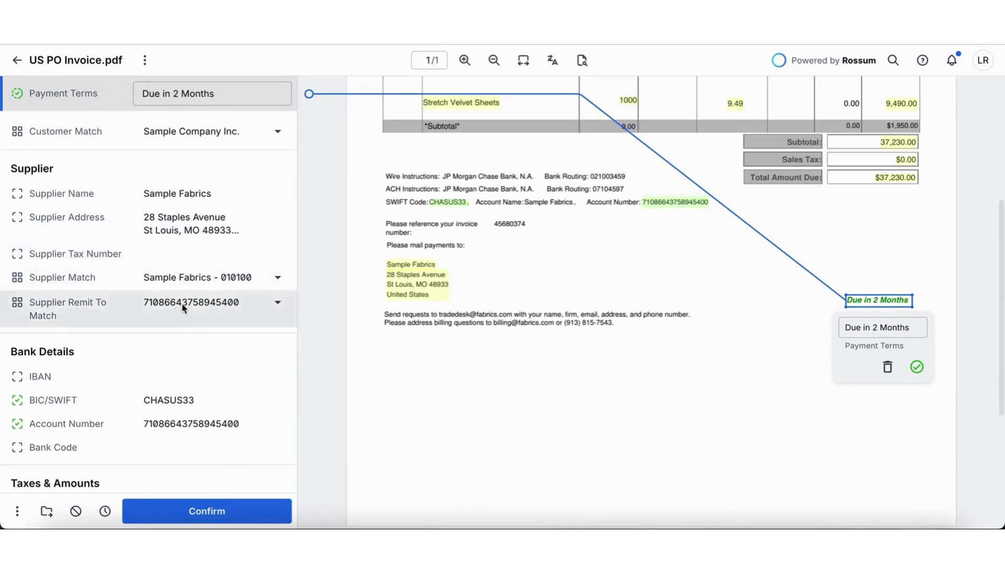
{"action": "scroll", "coordinate": [182, 303], "scroll_direction": "down", "scroll_amount": 1}
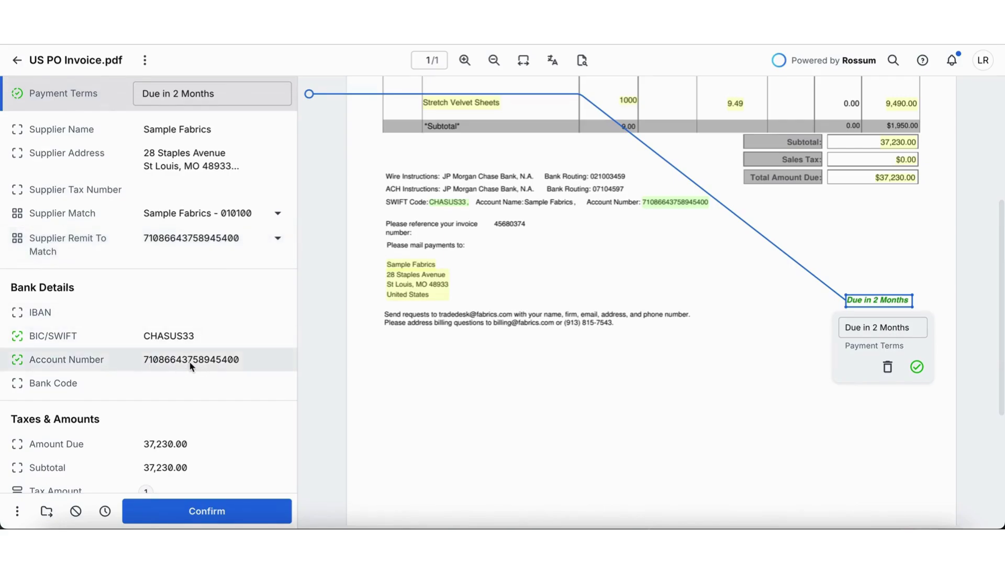
{"action": "scroll", "coordinate": [191, 365], "scroll_direction": "down", "scroll_amount": 2}
{"action": "scroll", "coordinate": [191, 366], "scroll_direction": "down", "scroll_amount": 2}
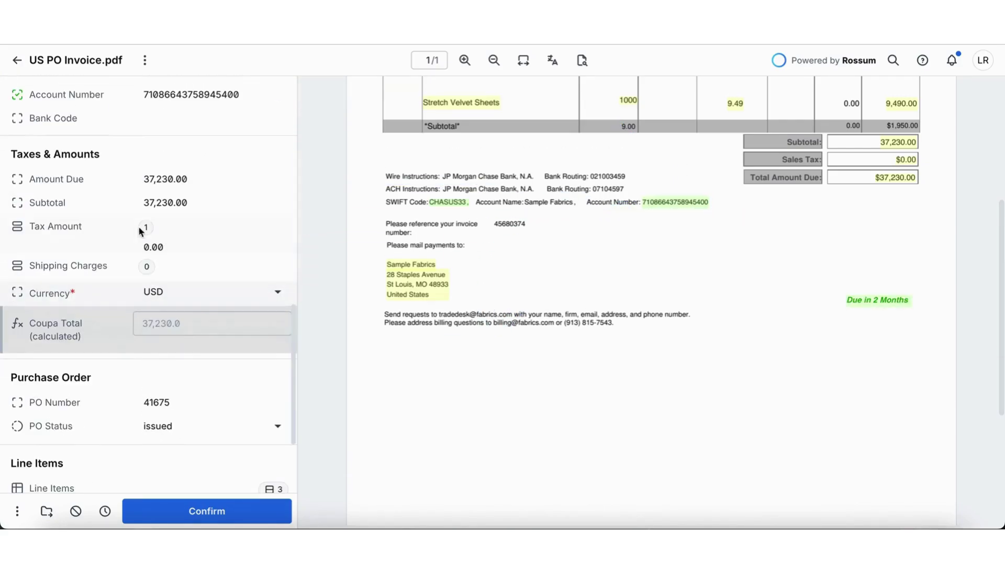
Step: Verify the Amount Due and PO Number against the invoice and show the line items
{"action": "left_click", "coordinate": [167, 181]}
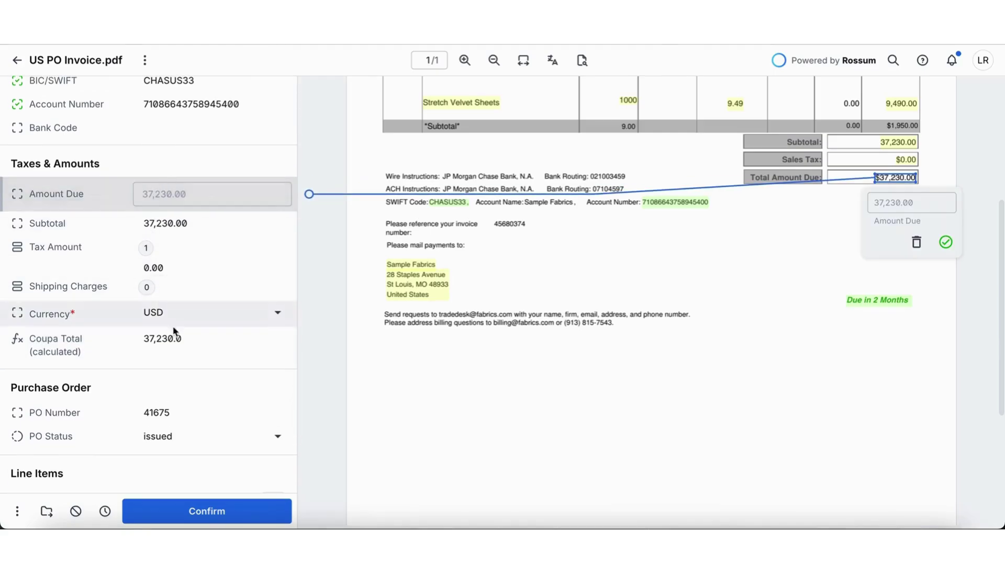
{"action": "left_click", "coordinate": [157, 414]}
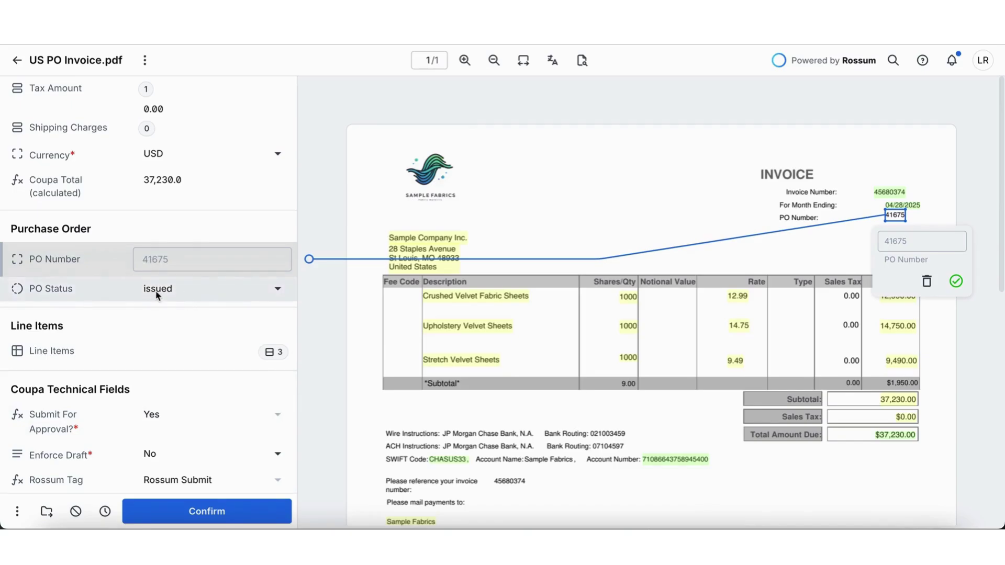
{"action": "left_click", "coordinate": [102, 357]}
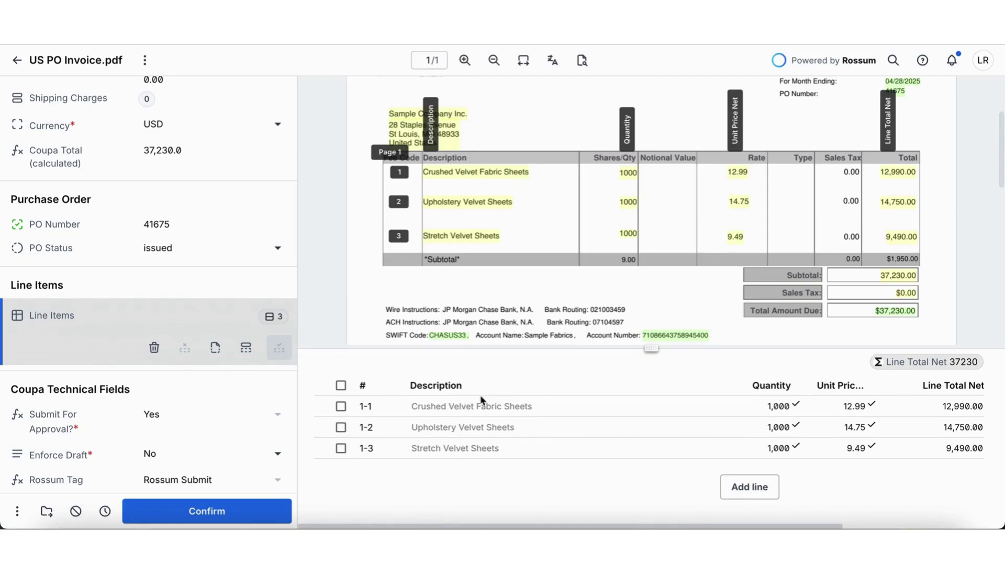
{"action": "scroll", "coordinate": [650, 431], "scroll_direction": "right", "scroll_amount": 2}
{"action": "scroll", "coordinate": [650, 432], "scroll_direction": "right", "scroll_amount": 4}
{"action": "scroll", "coordinate": [652, 431], "scroll_direction": "right", "scroll_amount": 2}
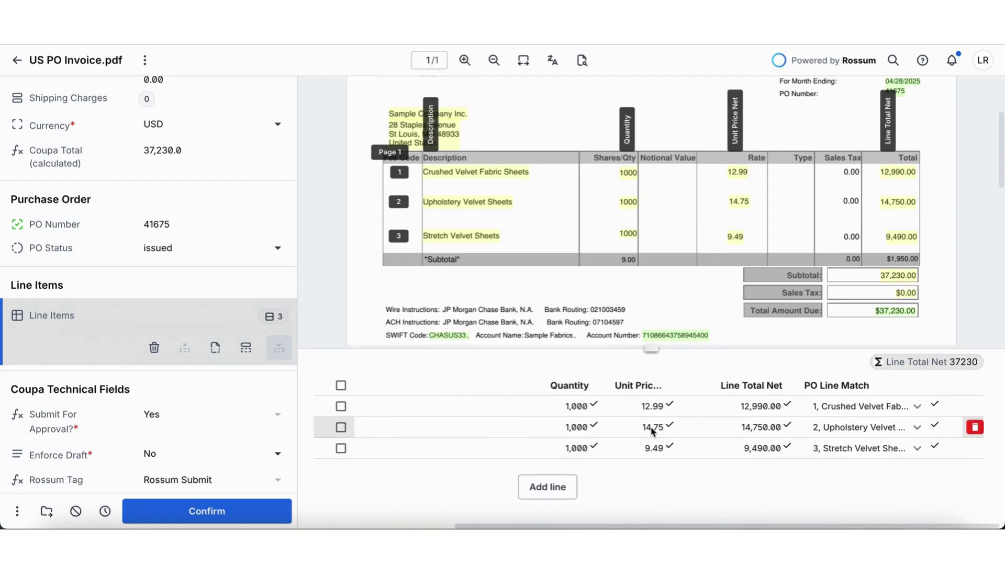
Step: Accept the PO line matches for lines 1 and 2 and confirm the US PO invoice
{"action": "left_click", "coordinate": [840, 413]}
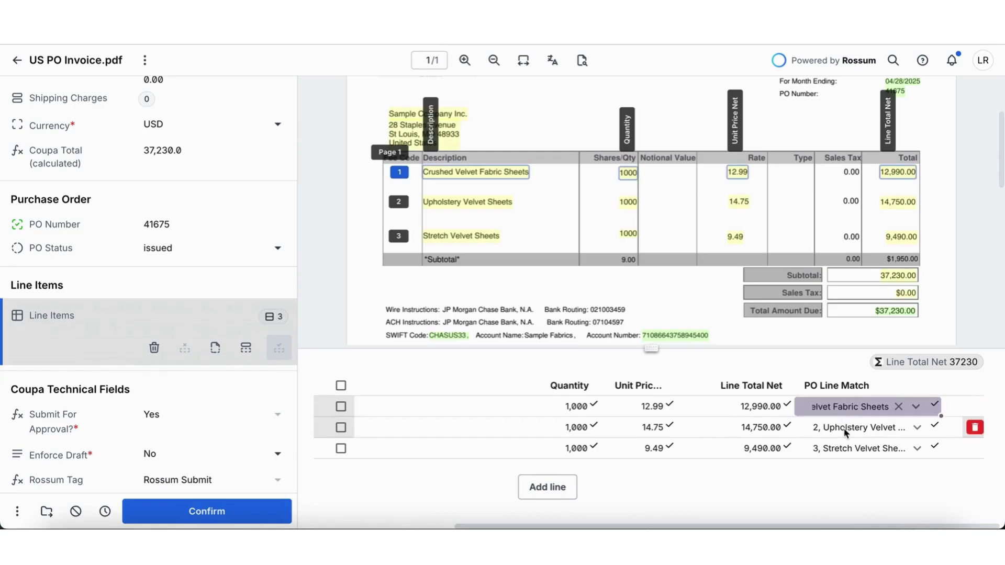
{"action": "left_click", "coordinate": [845, 434]}
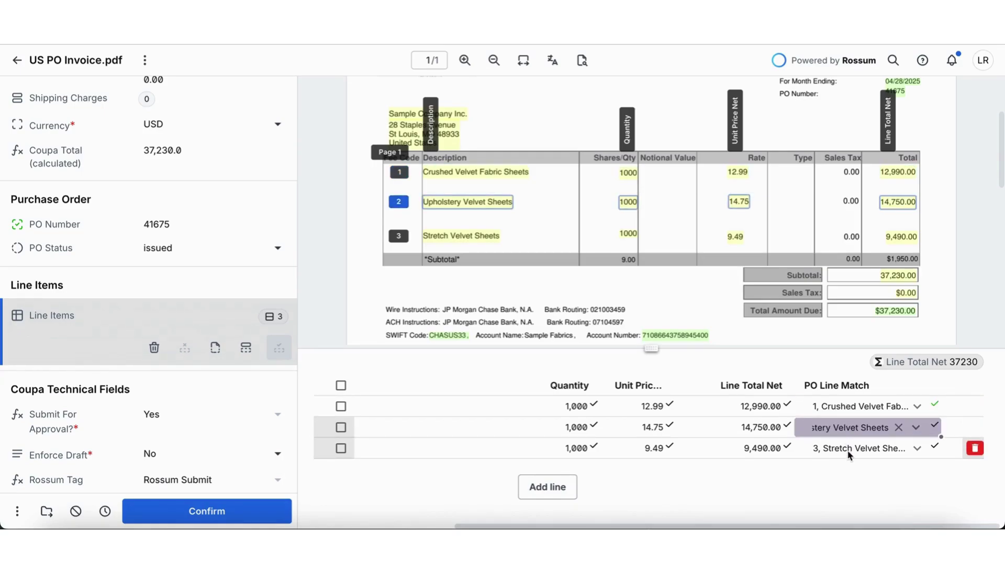
{"action": "left_click", "coordinate": [849, 451]}
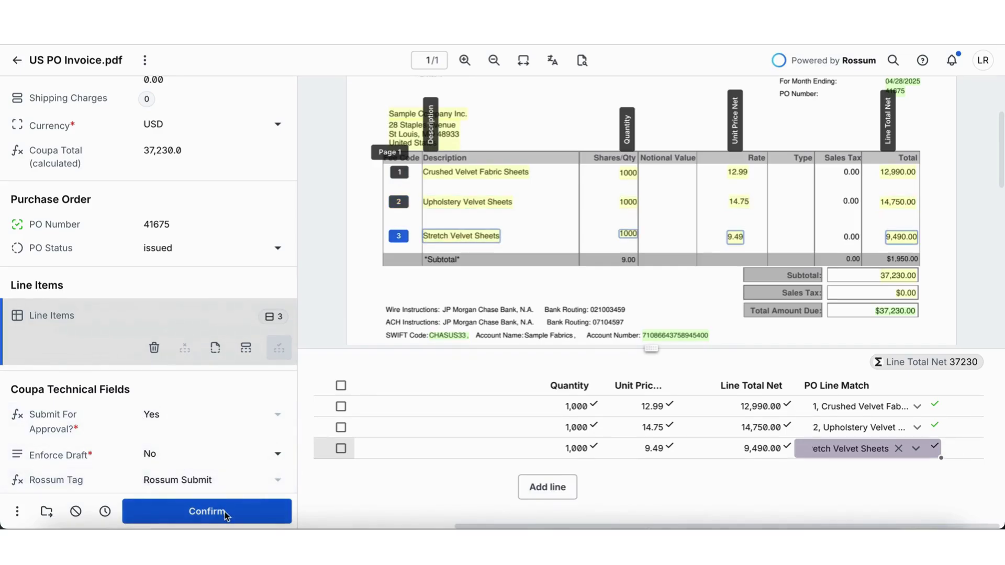
{"action": "left_click", "coordinate": [207, 512]}
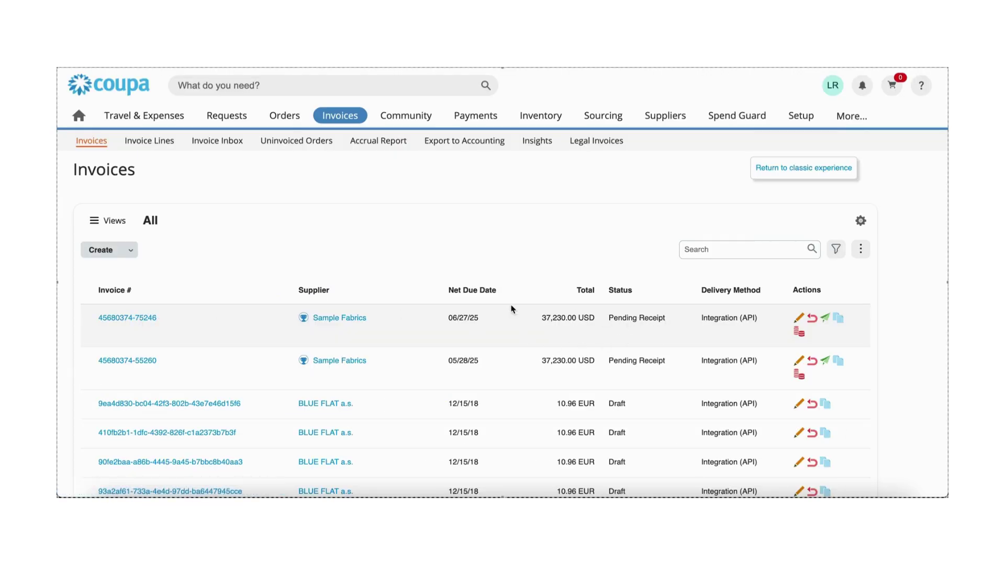
{"action": "left_click", "coordinate": [141, 321]}
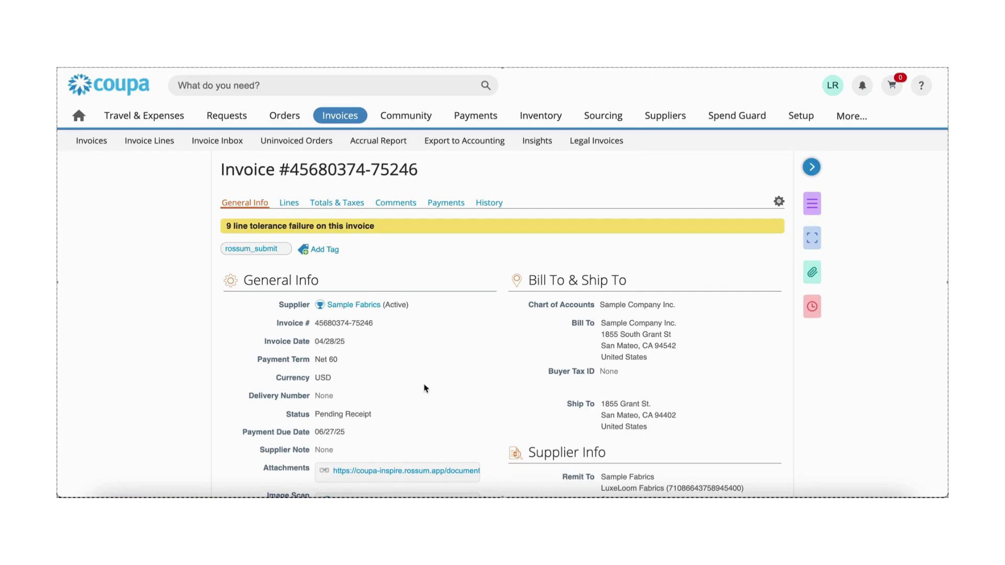
{"action": "scroll", "coordinate": [424, 390], "scroll_direction": "down", "scroll_amount": 2}
{"action": "scroll", "coordinate": [424, 391], "scroll_direction": "down", "scroll_amount": 2}
{"action": "scroll", "coordinate": [424, 391], "scroll_direction": "down", "scroll_amount": 1}
{"action": "scroll", "coordinate": [424, 391], "scroll_direction": "down", "scroll_amount": 2}
{"action": "scroll", "coordinate": [424, 390], "scroll_direction": "down", "scroll_amount": 2}
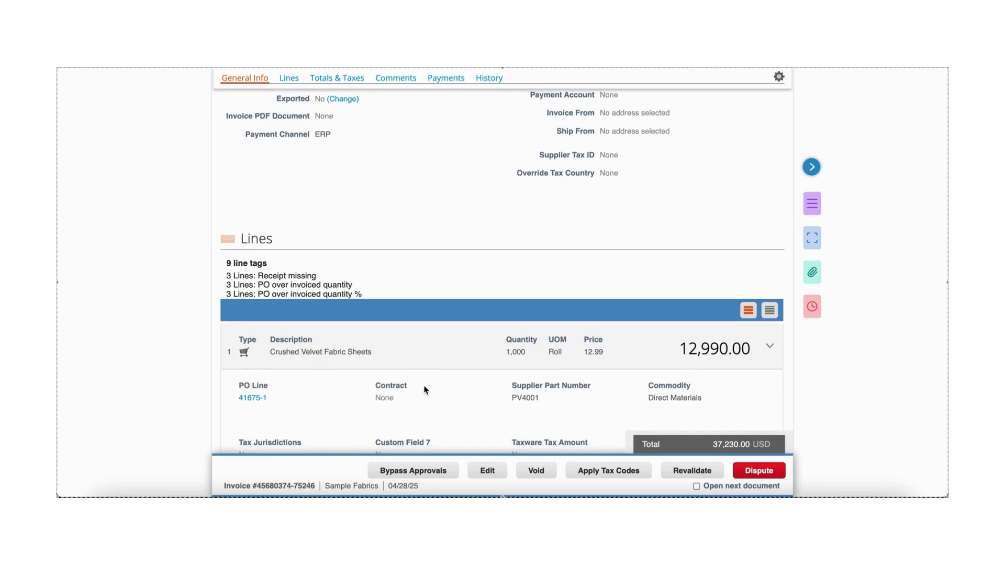
{"action": "scroll", "coordinate": [424, 391], "scroll_direction": "down", "scroll_amount": 1}
{"action": "scroll", "coordinate": [424, 391], "scroll_direction": "down", "scroll_amount": 2}
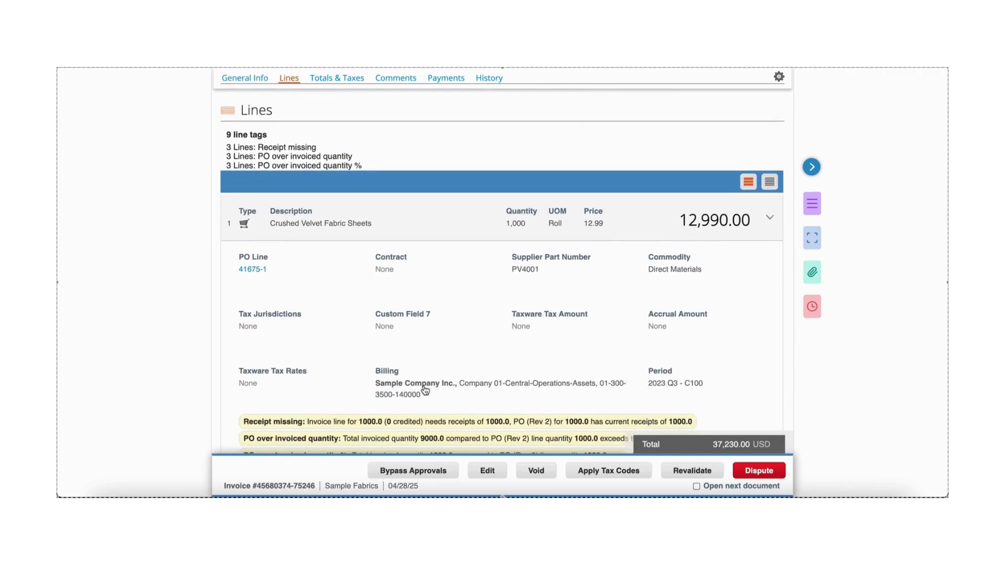
{"action": "scroll", "coordinate": [424, 390], "scroll_direction": "down", "scroll_amount": 2}
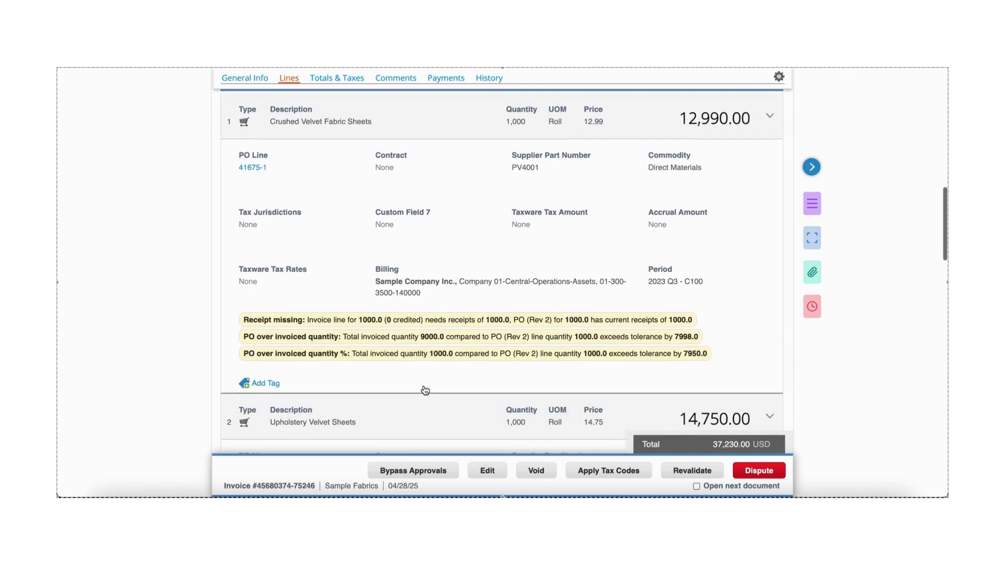
{"action": "scroll", "coordinate": [424, 390], "scroll_direction": "down", "scroll_amount": 2}
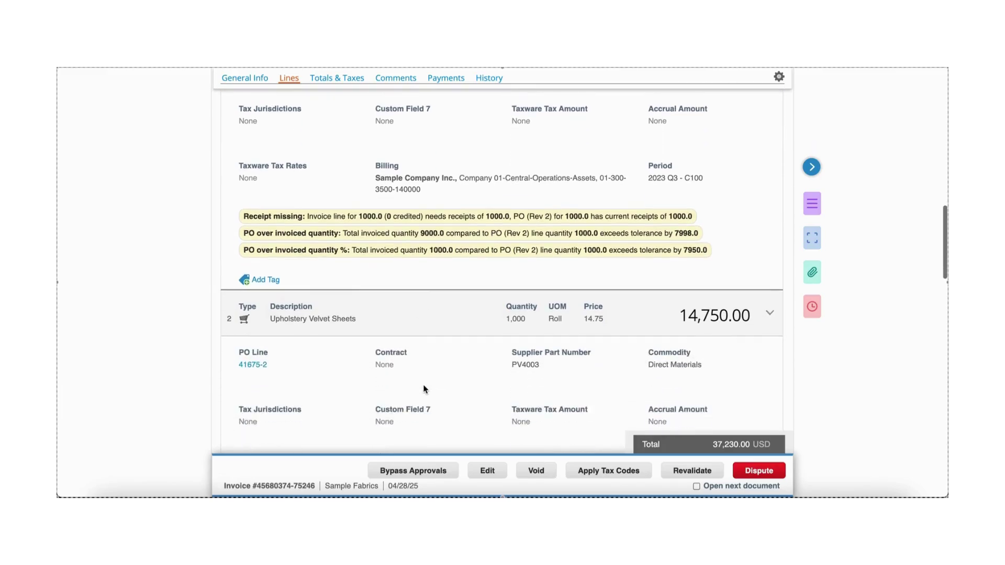
{"action": "scroll", "coordinate": [424, 390], "scroll_direction": "down", "scroll_amount": 1}
{"action": "scroll", "coordinate": [424, 390], "scroll_direction": "down", "scroll_amount": 1}
{"action": "scroll", "coordinate": [424, 390], "scroll_direction": "down", "scroll_amount": 1}
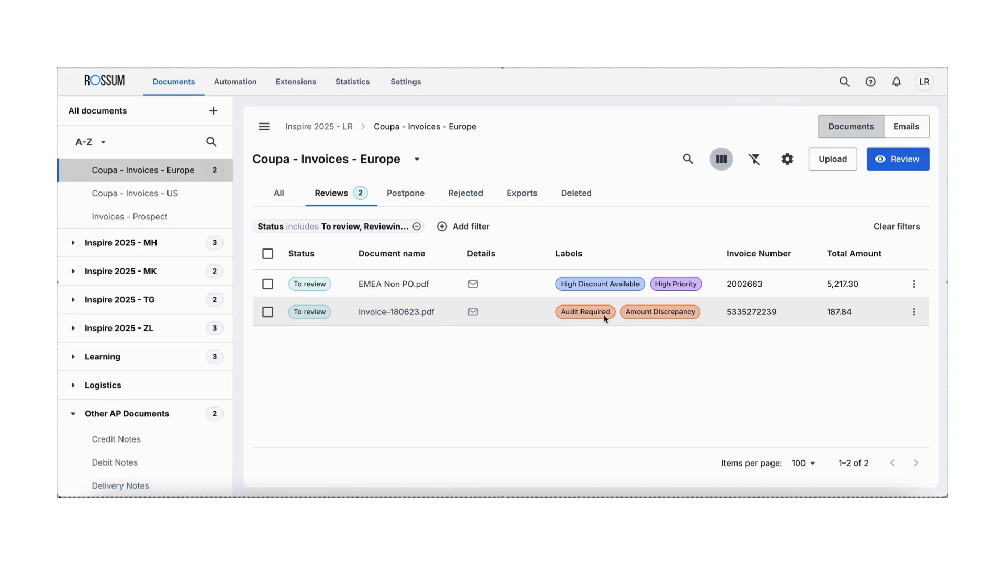
Step: View the email 'Fwd: URGENT: Overdue Invoice #87219' that delivered Invoice-180623.pdf
{"action": "left_click", "coordinate": [473, 313]}
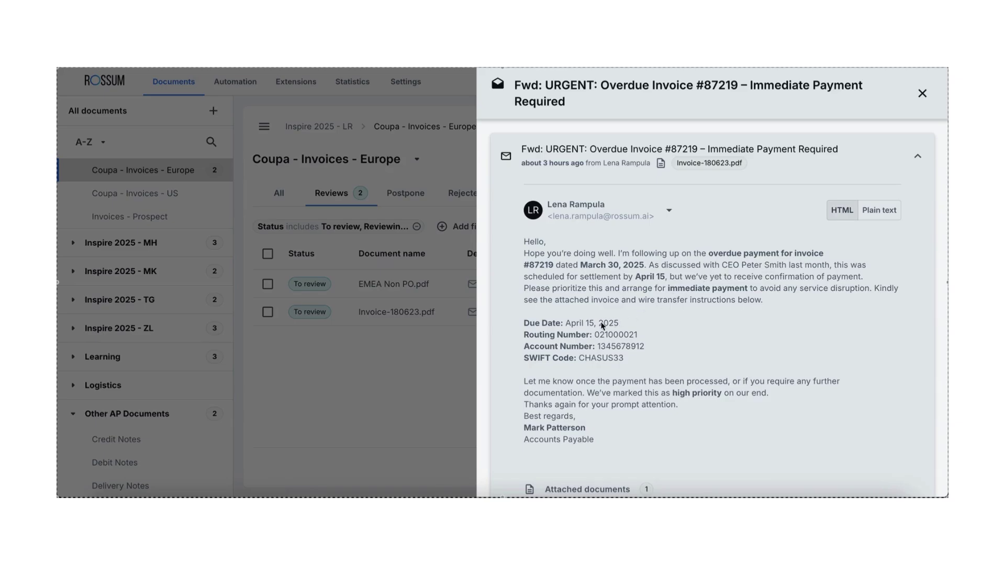
{"action": "scroll", "coordinate": [675, 397], "scroll_direction": "down", "scroll_amount": 1}
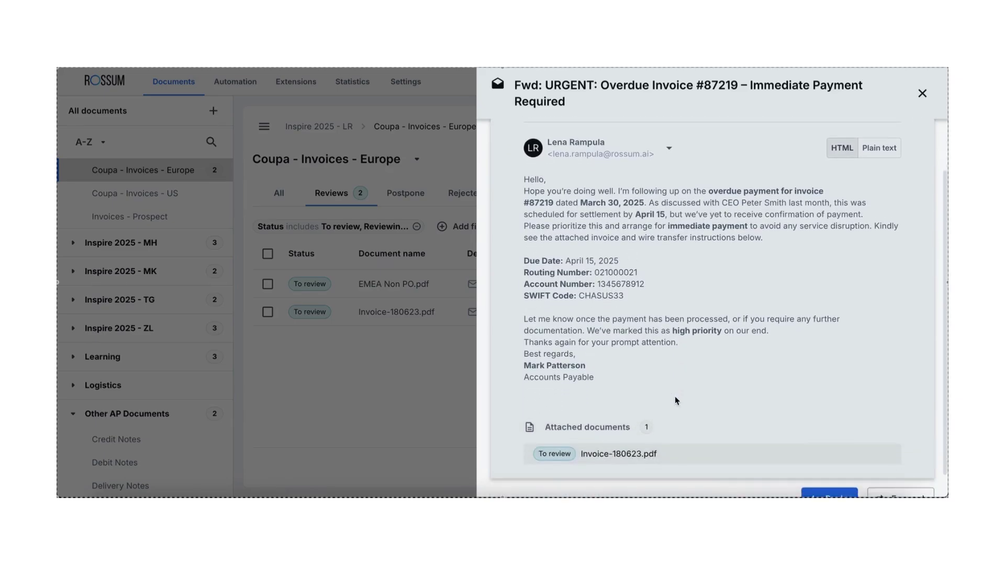
{"action": "scroll", "coordinate": [675, 396], "scroll_direction": "up", "scroll_amount": 1}
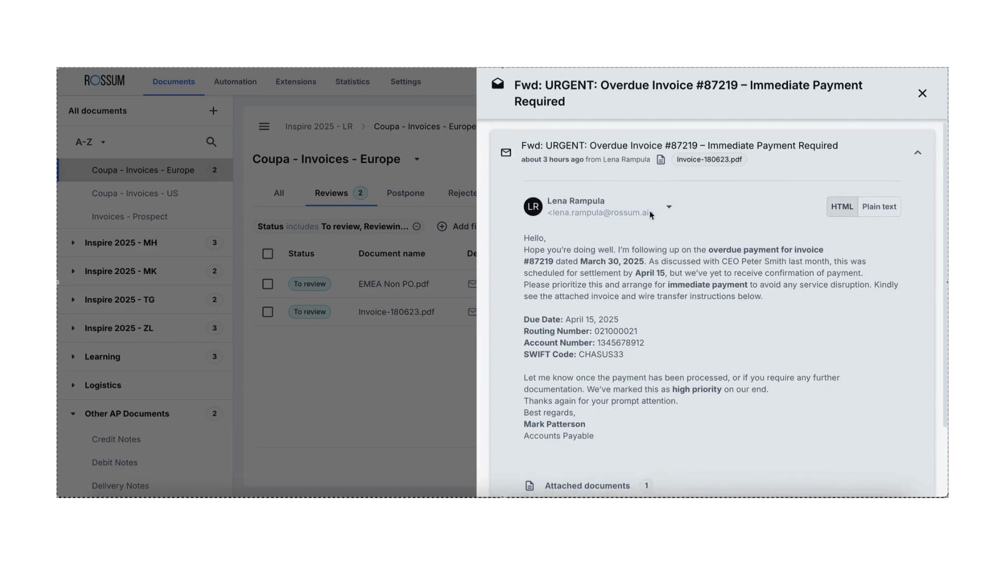
Step: Close the email, open EMEA Non PO.pdf, and translate it to English and back to German
{"action": "left_click", "coordinate": [924, 94]}
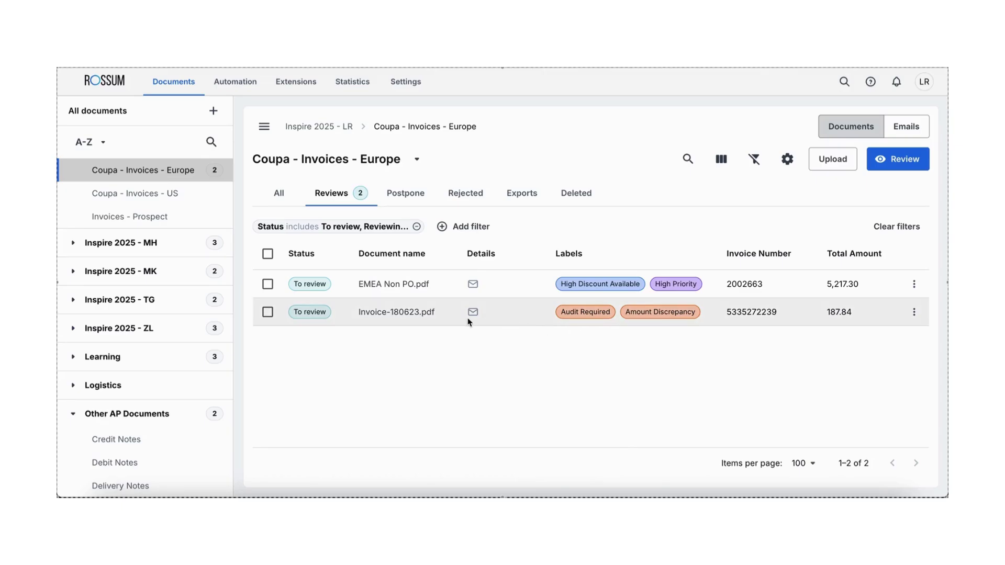
{"action": "left_click", "coordinate": [379, 285]}
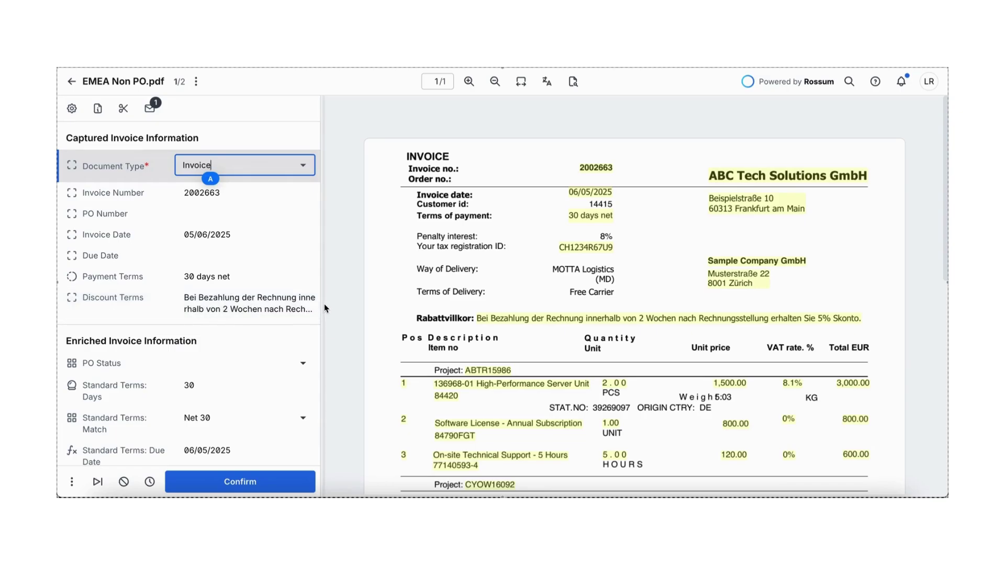
{"action": "left_click", "coordinate": [547, 83]}
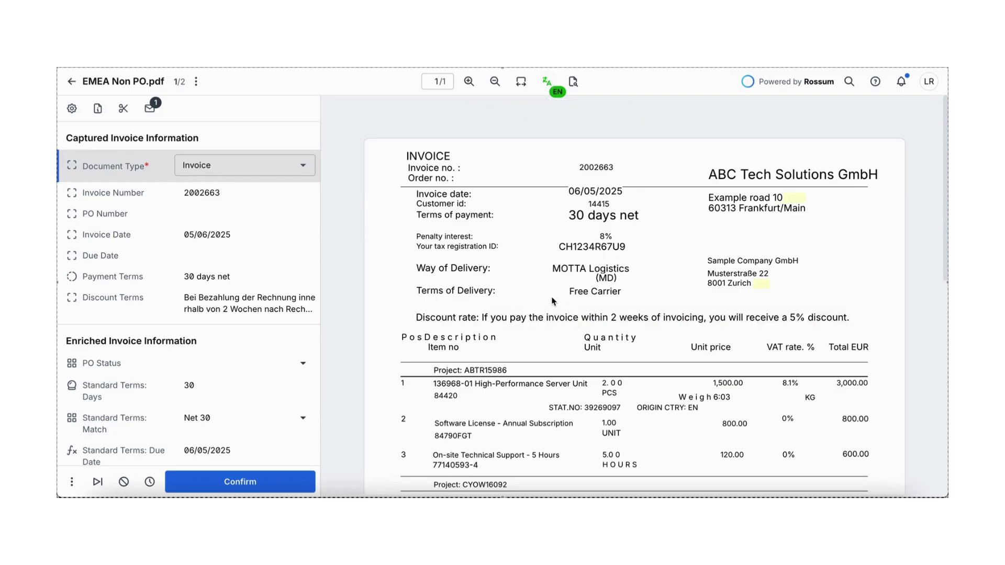
{"action": "left_click", "coordinate": [548, 83]}
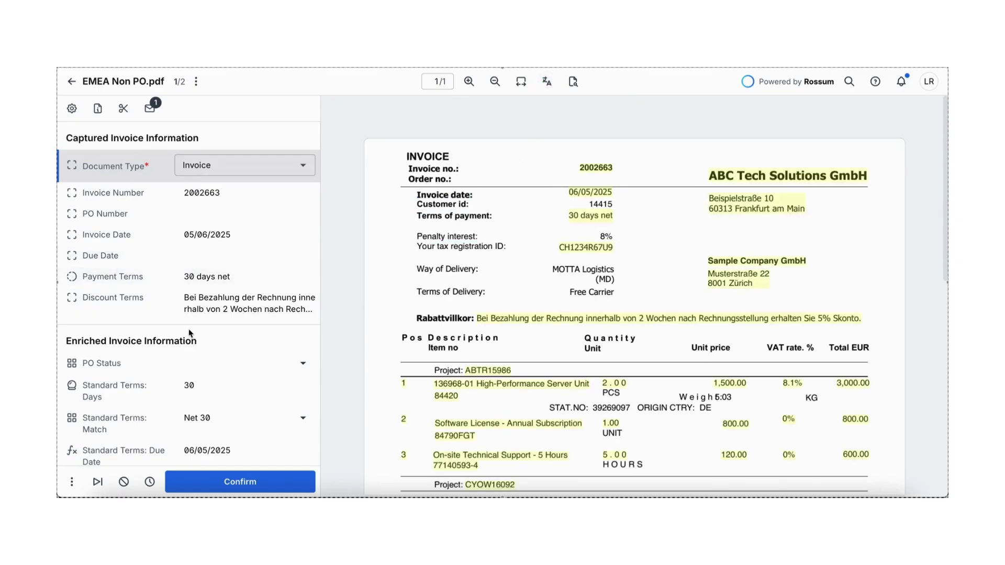
{"action": "scroll", "coordinate": [190, 334], "scroll_direction": "down", "scroll_amount": 2}
{"action": "scroll", "coordinate": [190, 334], "scroll_direction": "down", "scroll_amount": 1}
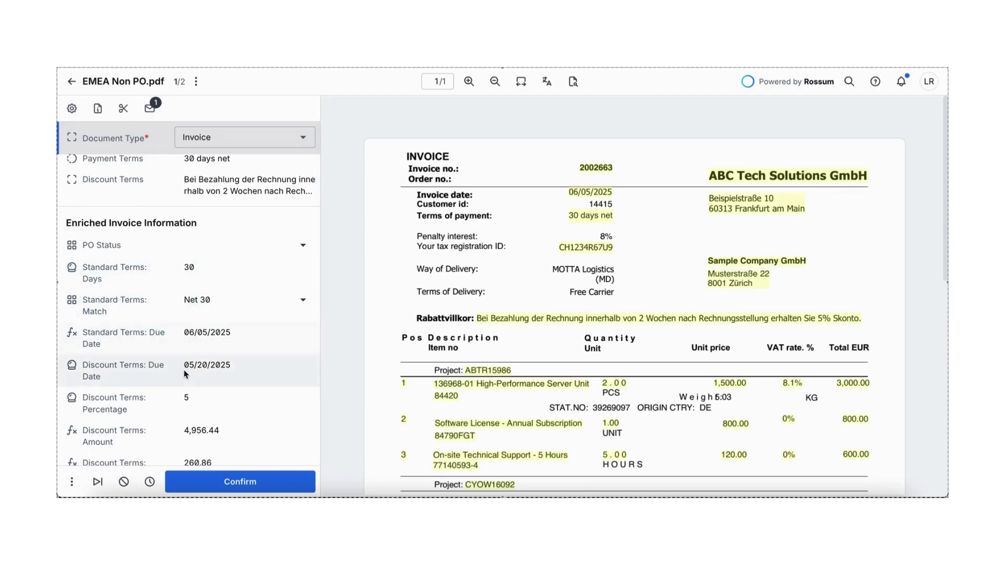
{"action": "scroll", "coordinate": [178, 377], "scroll_direction": "down", "scroll_amount": 3}
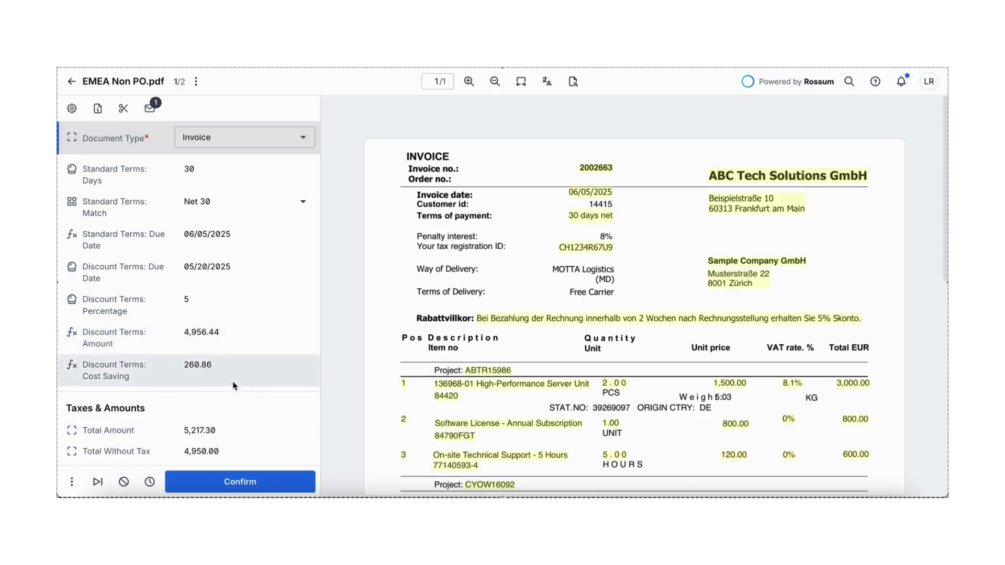
{"action": "scroll", "coordinate": [209, 379], "scroll_direction": "down", "scroll_amount": 1}
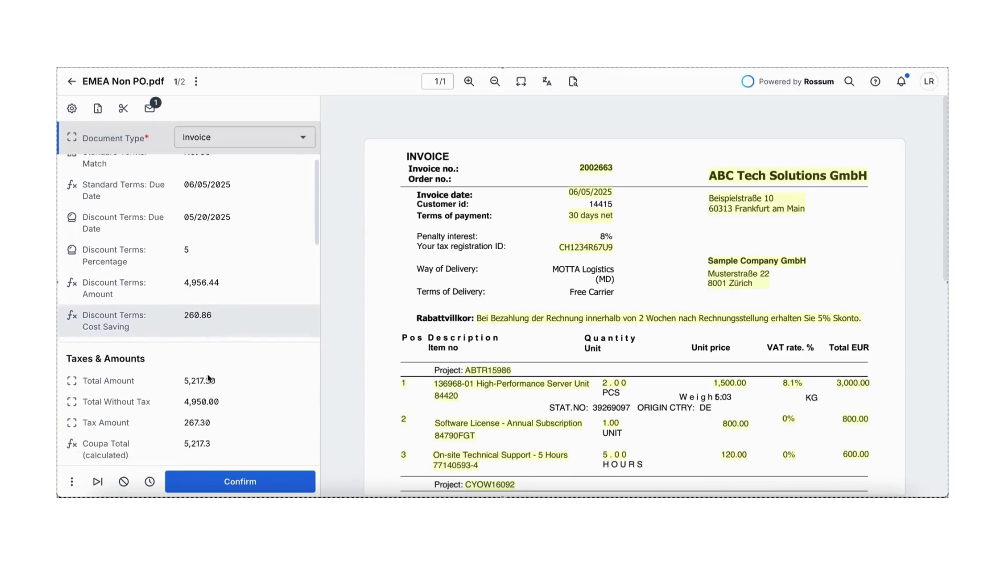
{"action": "scroll", "coordinate": [209, 379], "scroll_direction": "down", "scroll_amount": 2}
{"action": "scroll", "coordinate": [208, 378], "scroll_direction": "down", "scroll_amount": 2}
{"action": "scroll", "coordinate": [209, 377], "scroll_direction": "down", "scroll_amount": 1}
{"action": "scroll", "coordinate": [210, 377], "scroll_direction": "down", "scroll_amount": 1}
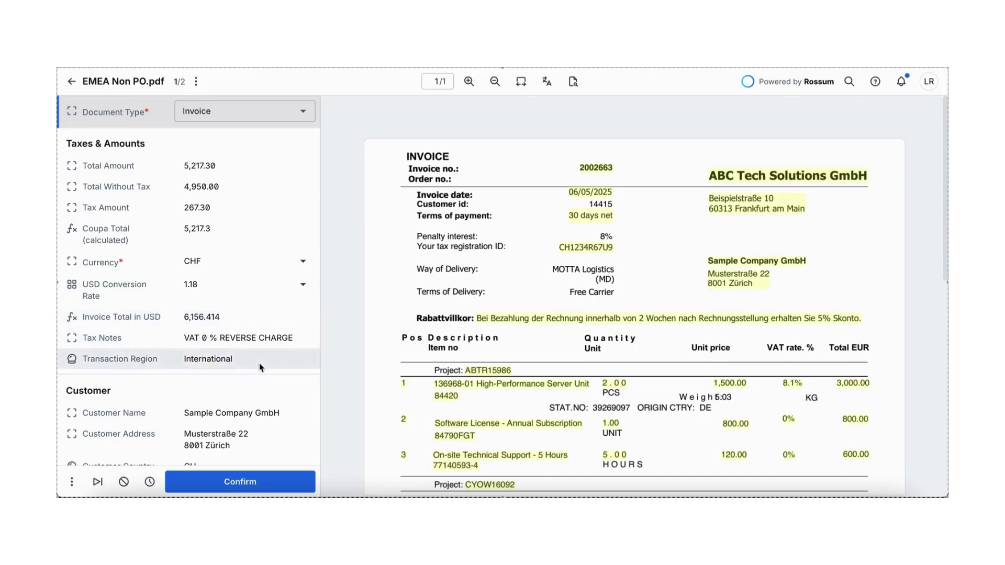
{"action": "scroll", "coordinate": [260, 363], "scroll_direction": "down", "scroll_amount": 3}
{"action": "scroll", "coordinate": [259, 363], "scroll_direction": "down", "scroll_amount": 1}
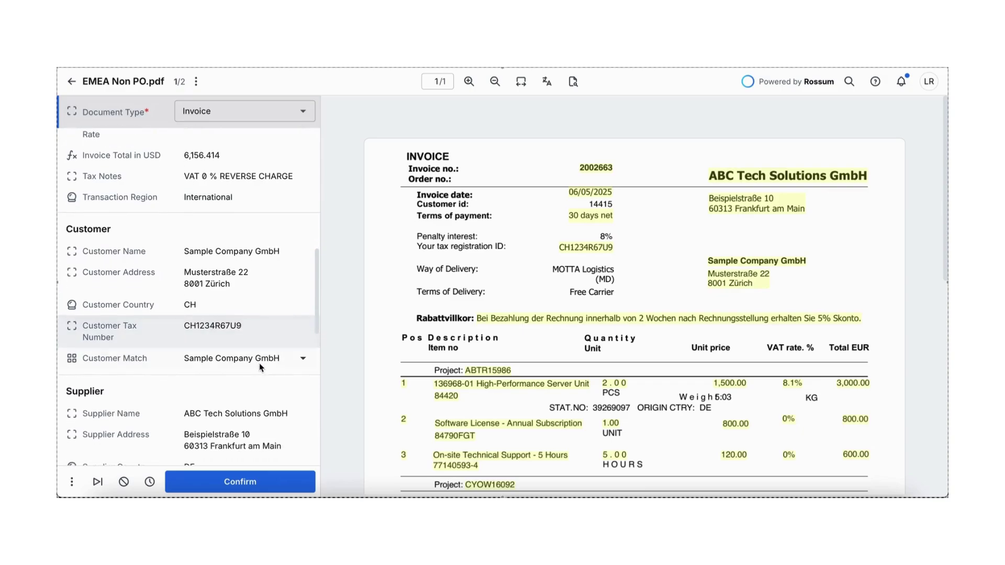
Step: Trace the Customer Address, Supplier Address and Supplier Remit To Match fields on the document
{"action": "left_click", "coordinate": [219, 284]}
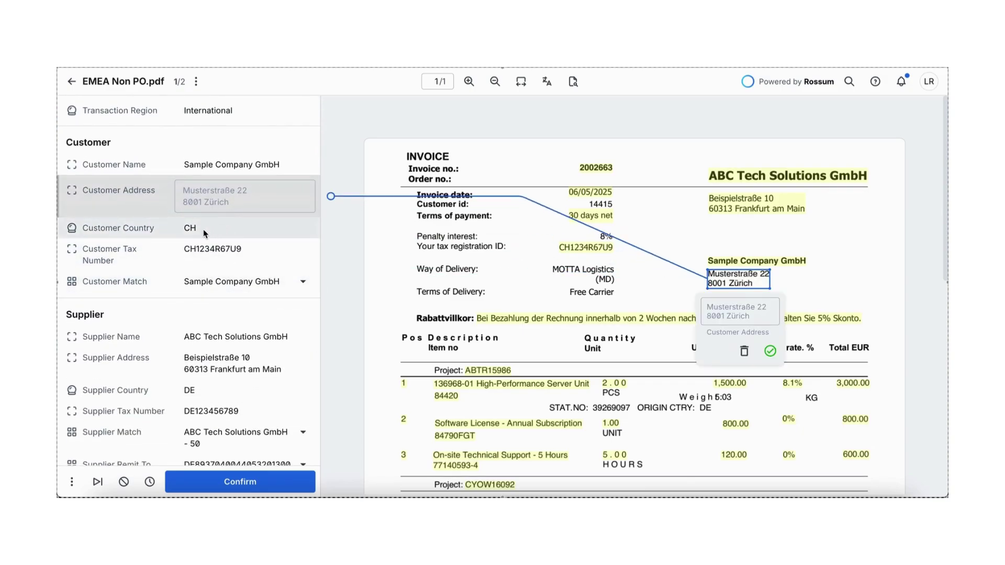
{"action": "left_click", "coordinate": [232, 357]}
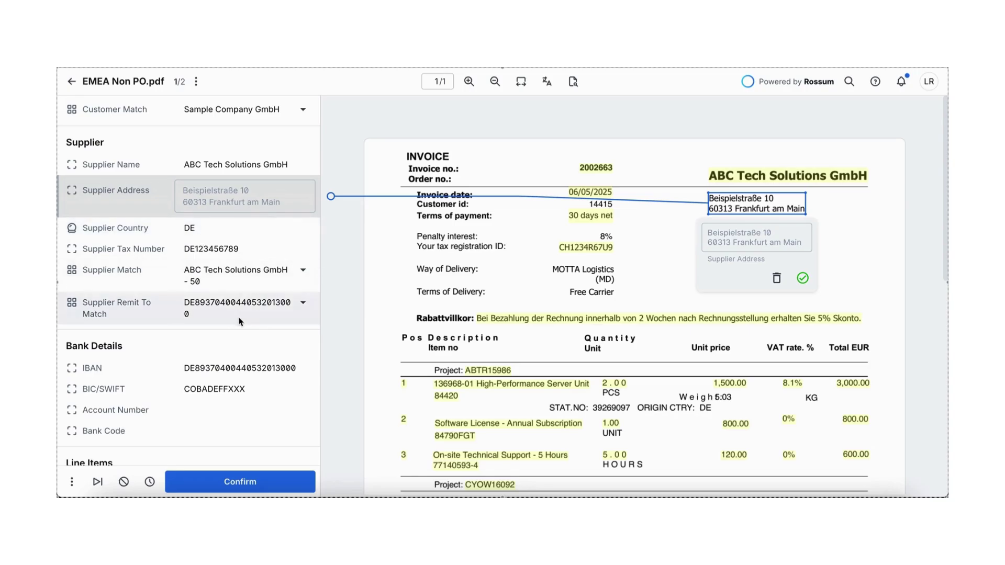
{"action": "left_click", "coordinate": [221, 313]}
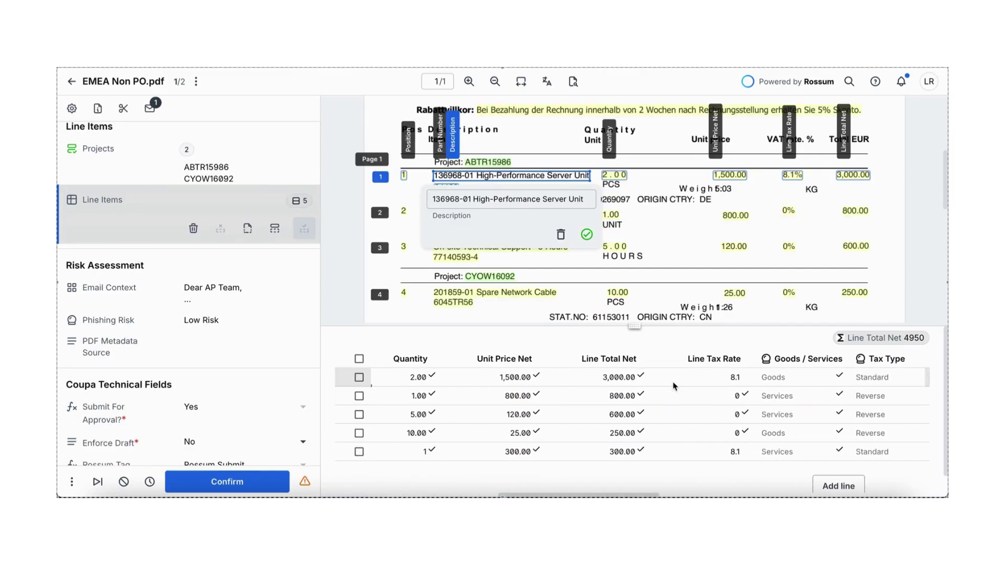
{"action": "scroll", "coordinate": [770, 383], "scroll_direction": "right", "scroll_amount": 3}
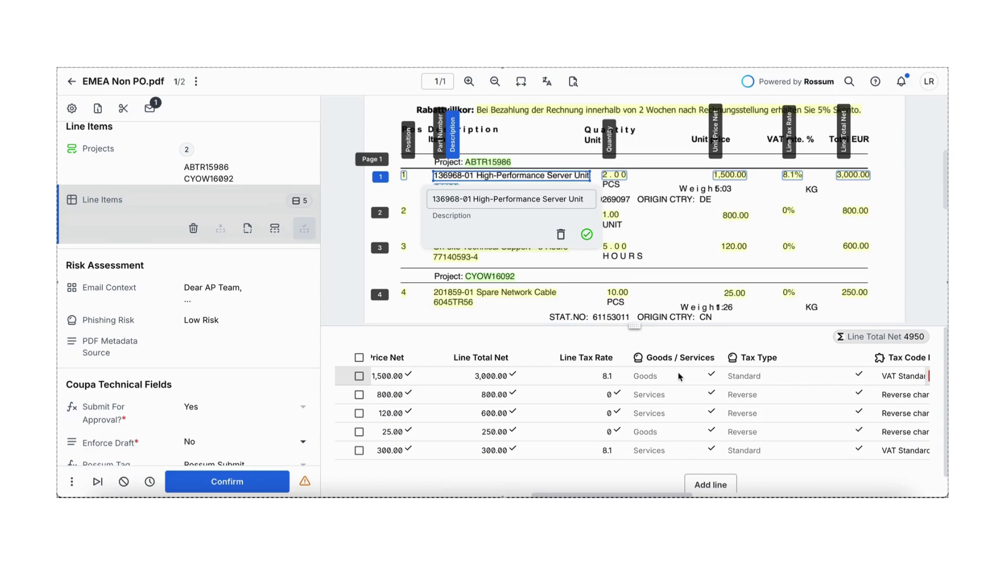
{"action": "scroll", "coordinate": [674, 377], "scroll_direction": "right", "scroll_amount": 2}
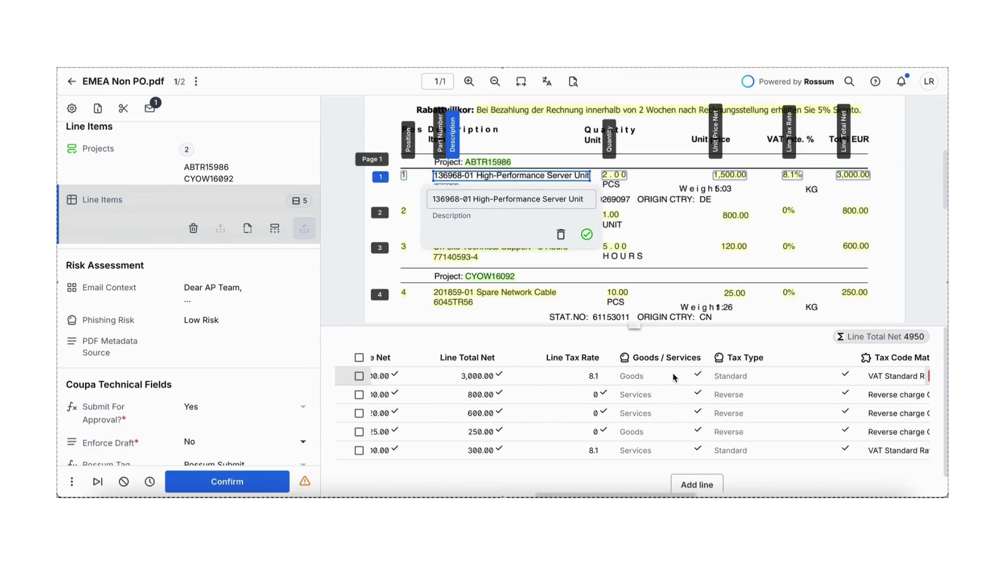
{"action": "scroll", "coordinate": [668, 379], "scroll_direction": "right", "scroll_amount": 2}
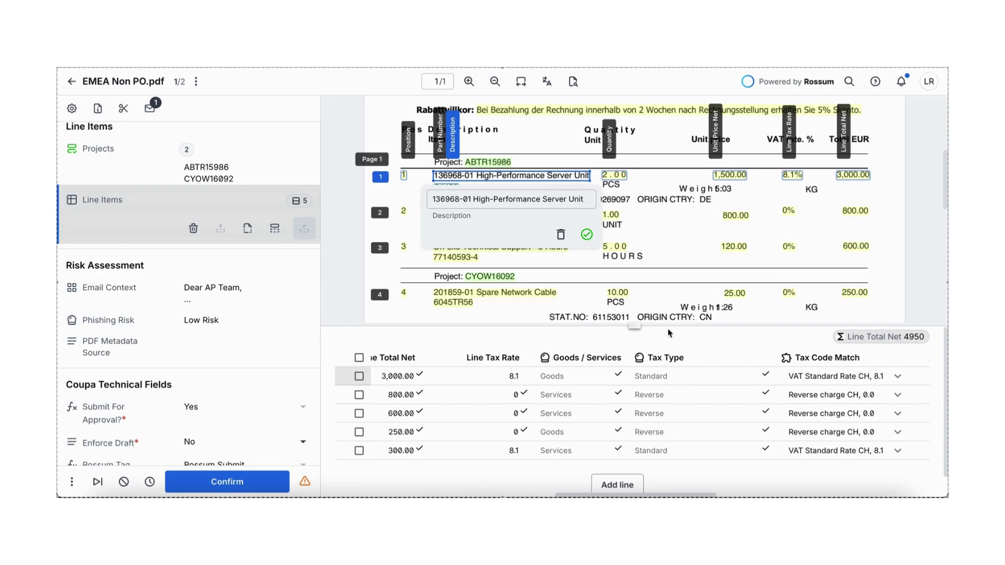
{"action": "scroll", "coordinate": [672, 298], "scroll_direction": "down", "scroll_amount": 2}
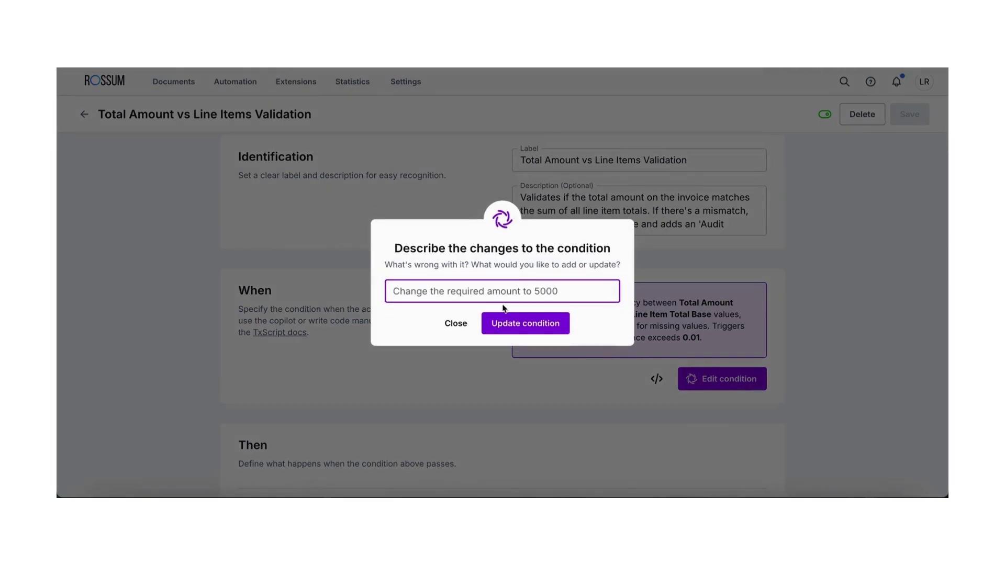
{"action": "type", "text": "cha"}
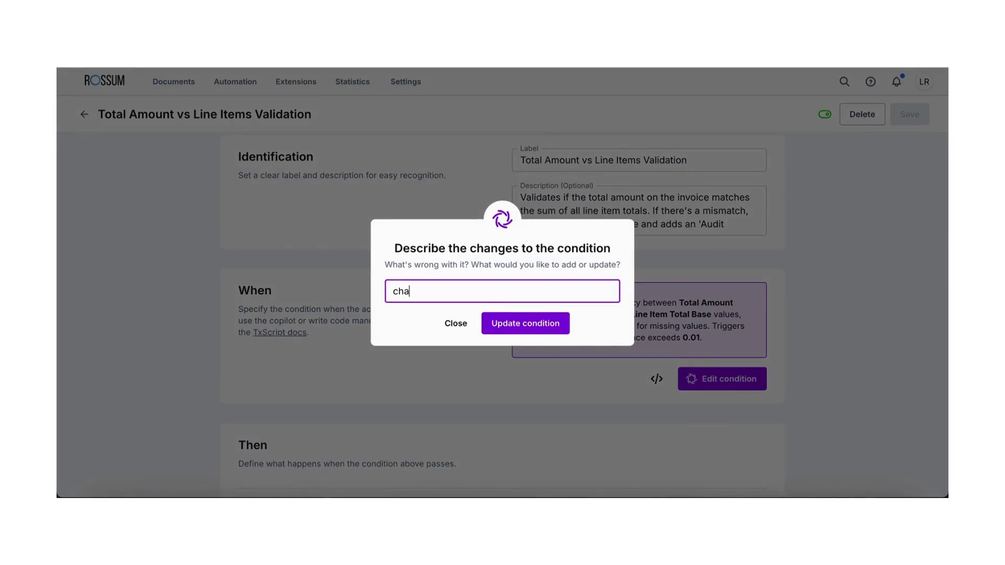
{"action": "type", "text": "nge the tolera"}
{"action": "type", "text": "nce"}
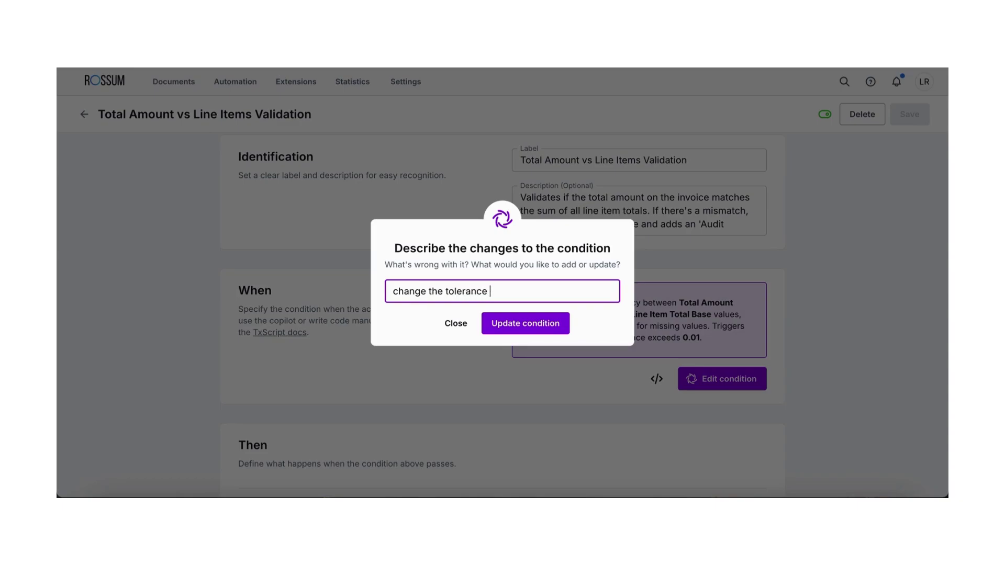